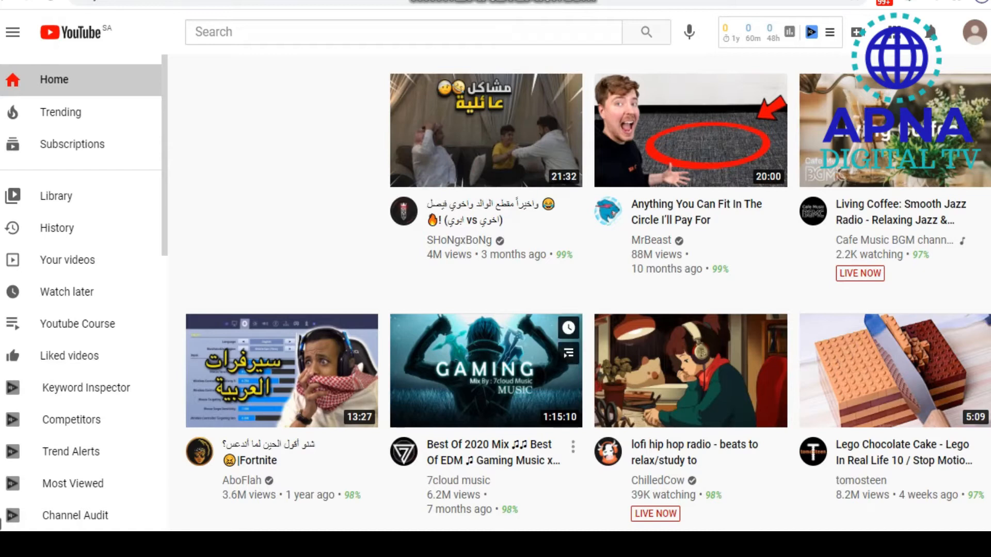
{"action": "scroll", "coordinate": [458, 161], "scroll_direction": "down", "scroll_amount": 5}
{"action": "scroll", "coordinate": [458, 161], "scroll_direction": "up", "scroll_amount": 5}
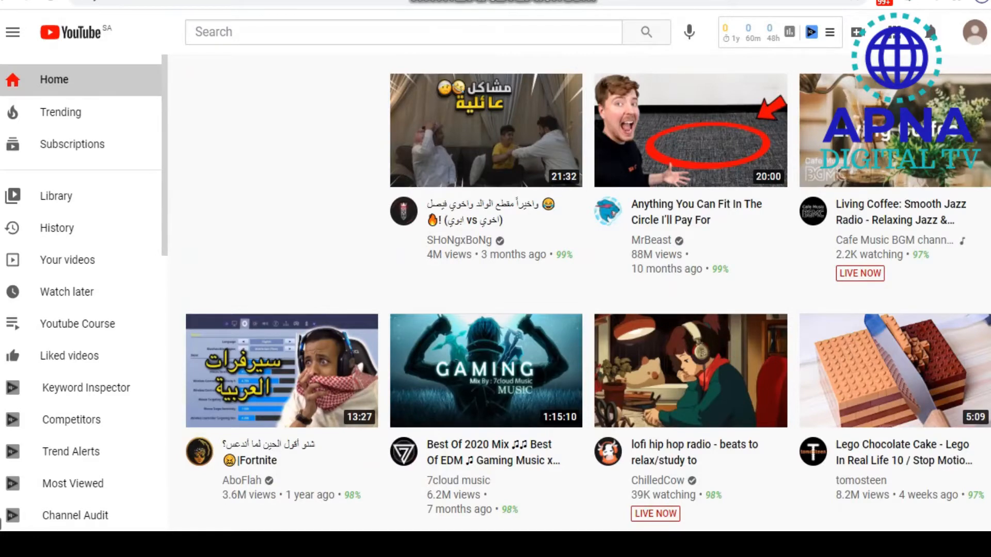
{"action": "scroll", "coordinate": [720, 392], "scroll_direction": "down", "scroll_amount": 8}
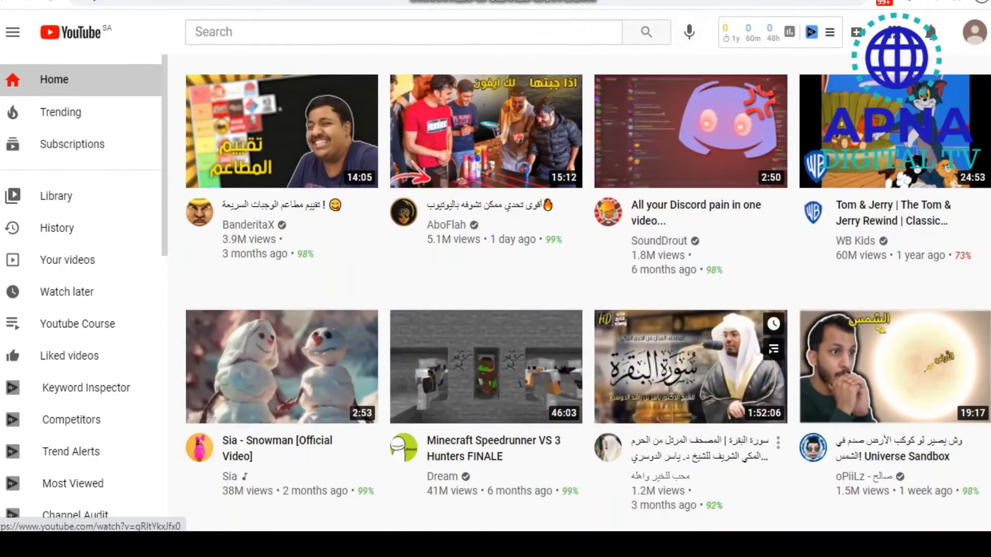
{"action": "scroll", "coordinate": [721, 361], "scroll_direction": "up", "scroll_amount": 5}
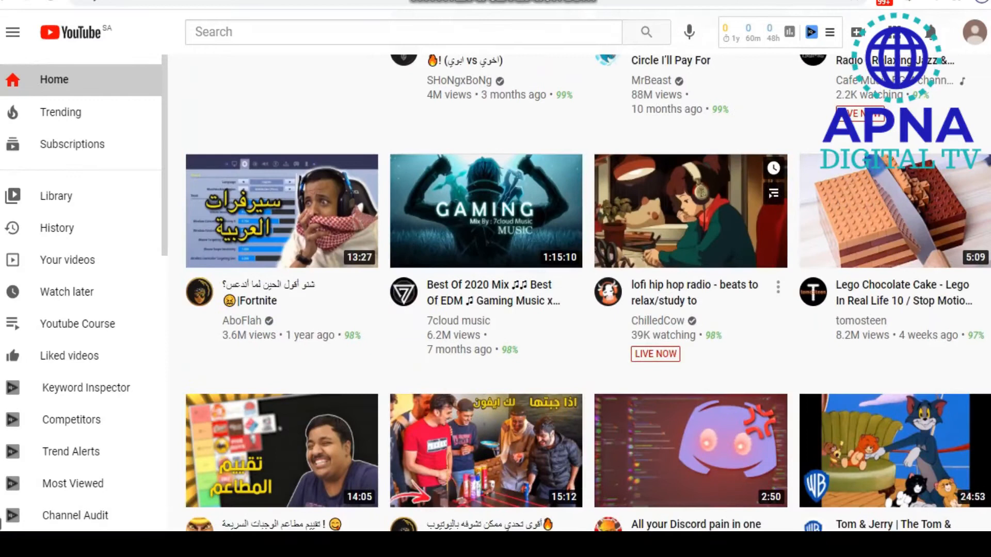
{"action": "scroll", "coordinate": [588, 293], "scroll_direction": "up", "scroll_amount": 3}
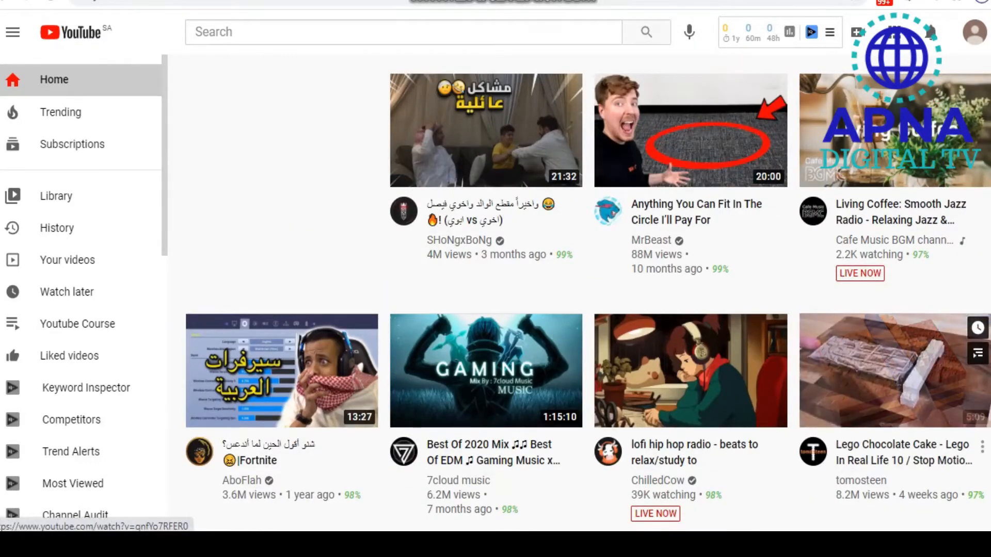
- Open your own channel page from the account and enter its channel customization
{"action": "left_click", "coordinate": [975, 32]}
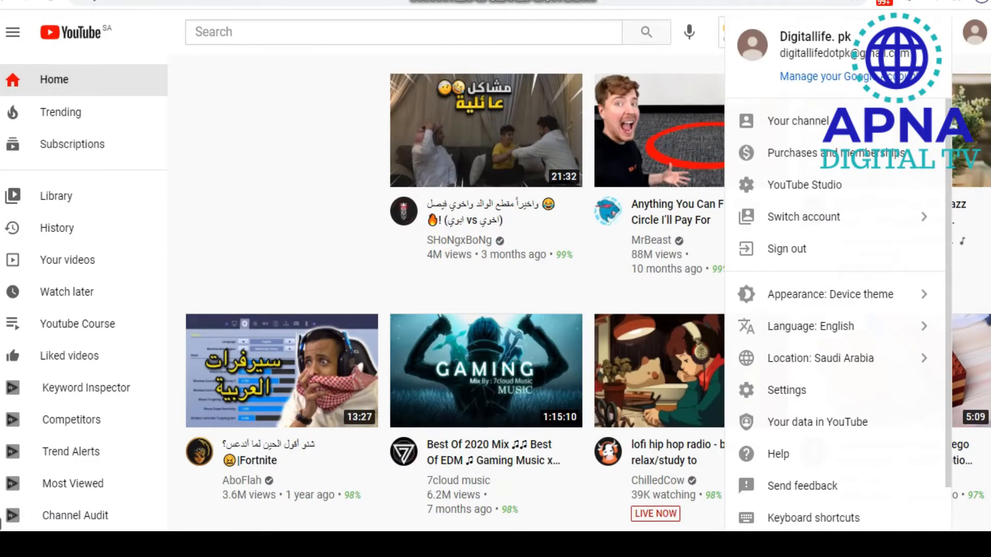
{"action": "left_click", "coordinate": [777, 121]}
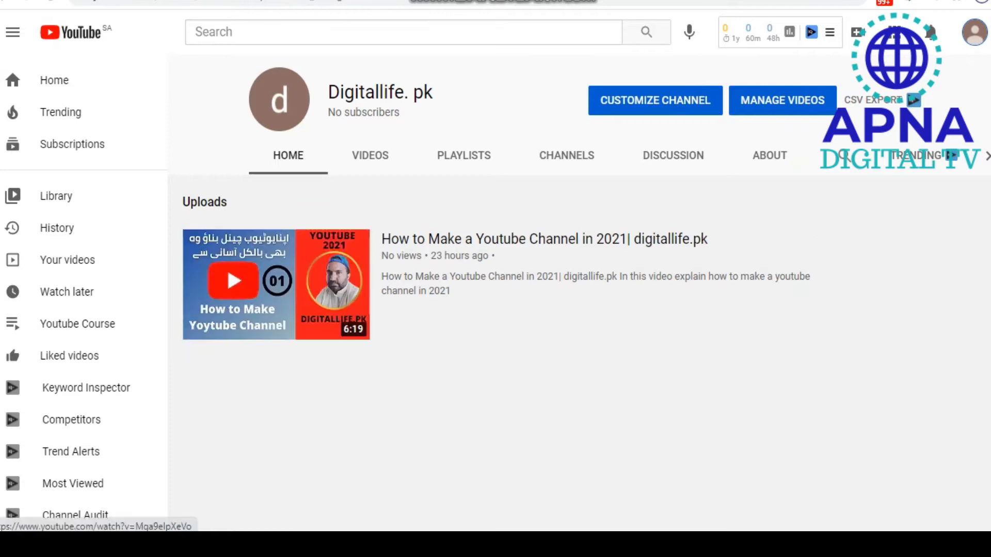
{"action": "left_click", "coordinate": [691, 104]}
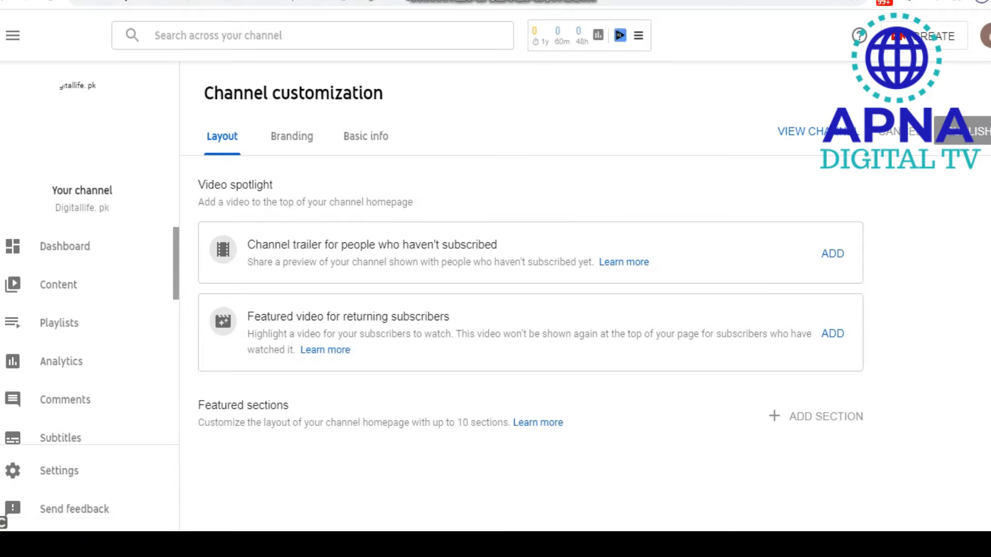
- Look through the Branding, Basic info and Layout settings of the channel customization and return to the channel page
{"action": "left_click", "coordinate": [292, 136]}
{"action": "left_click", "coordinate": [365, 136]}
{"action": "left_click", "coordinate": [223, 136]}
{"action": "left_click", "coordinate": [810, 131]}
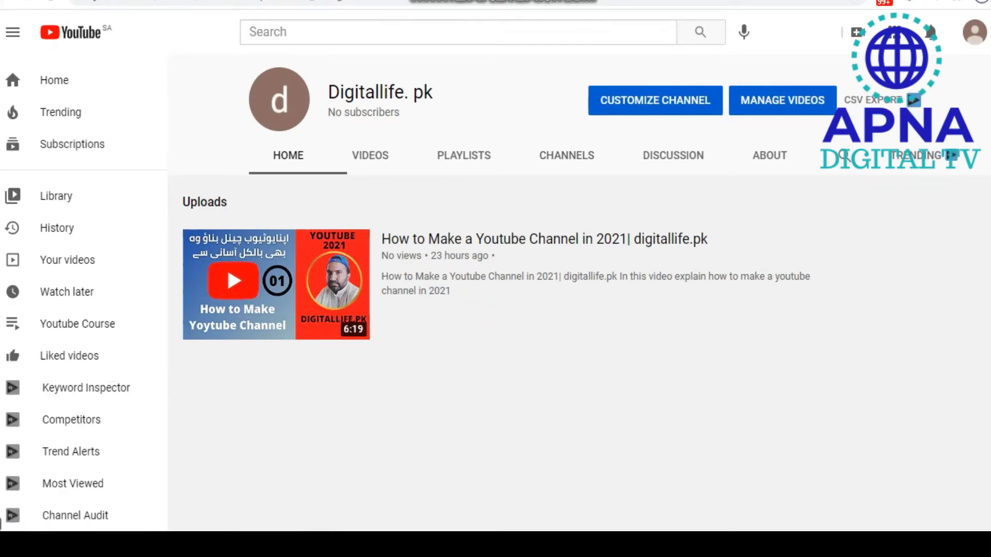
- Open YouTube Studio from the account and look over the channel dashboard's video performance, analytics and news
{"action": "left_click", "coordinate": [974, 32]}
{"action": "left_click", "coordinate": [805, 185]}
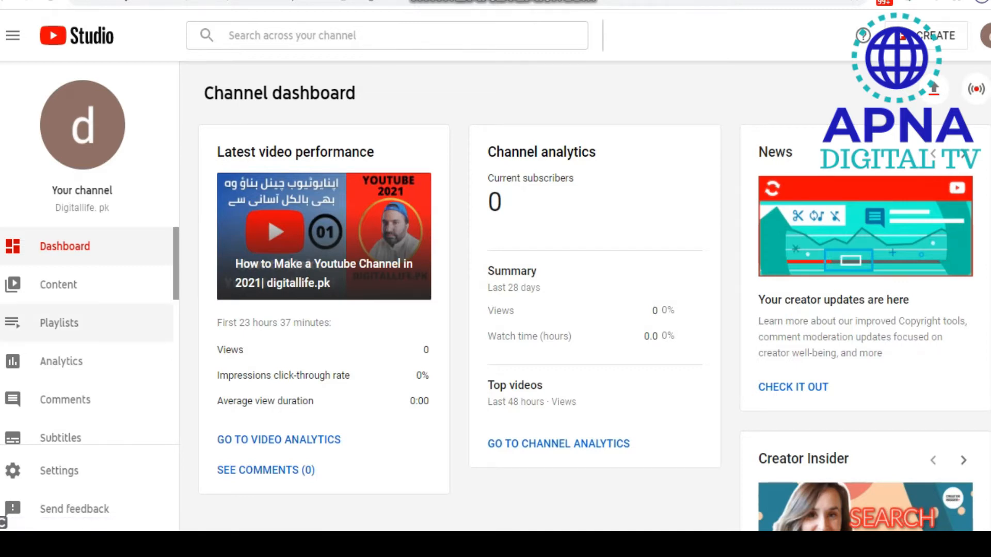
{"action": "scroll", "coordinate": [266, 230], "scroll_direction": "down", "scroll_amount": 5}
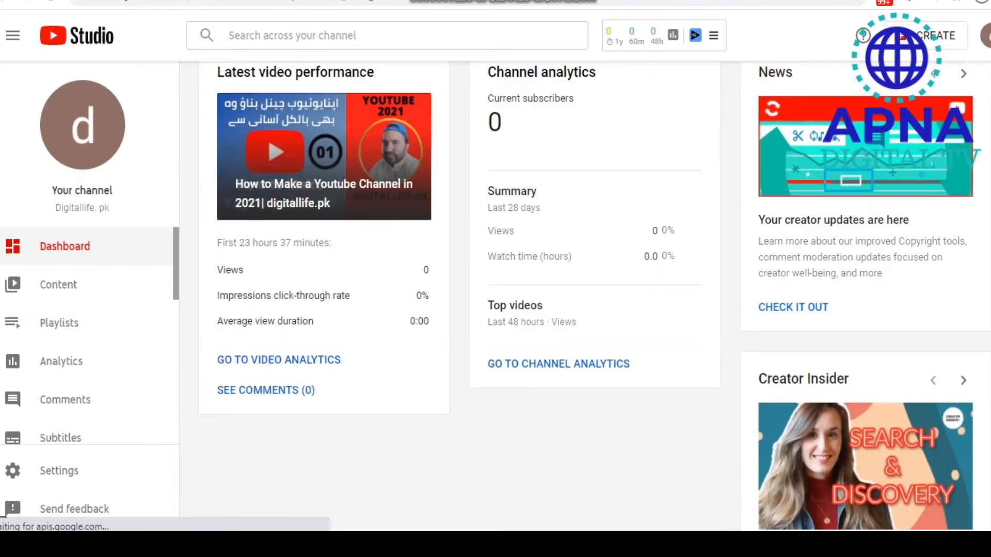
{"action": "scroll", "coordinate": [265, 230], "scroll_direction": "up", "scroll_amount": 5}
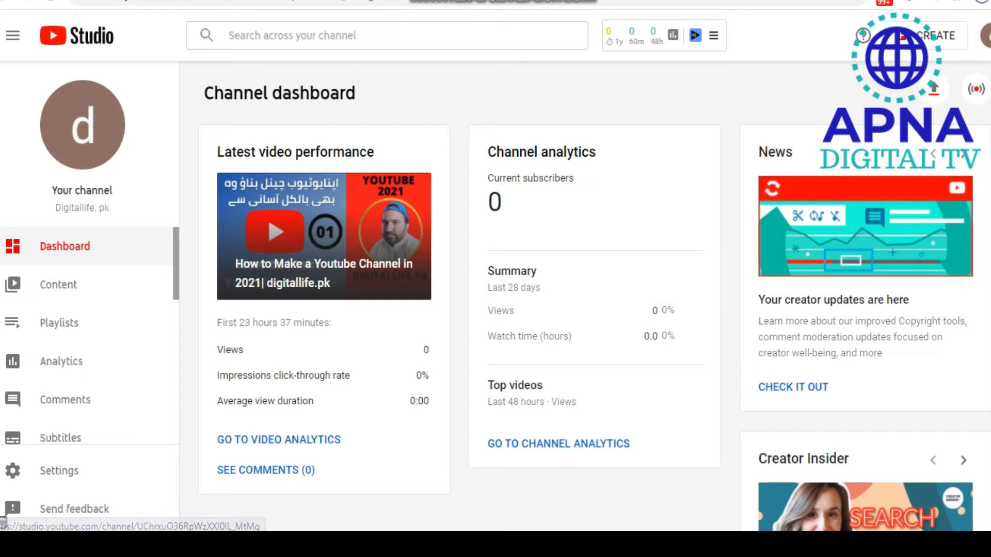
{"action": "scroll", "coordinate": [586, 296], "scroll_direction": "down", "scroll_amount": 2}
{"action": "scroll", "coordinate": [585, 297], "scroll_direction": "up", "scroll_amount": 2}
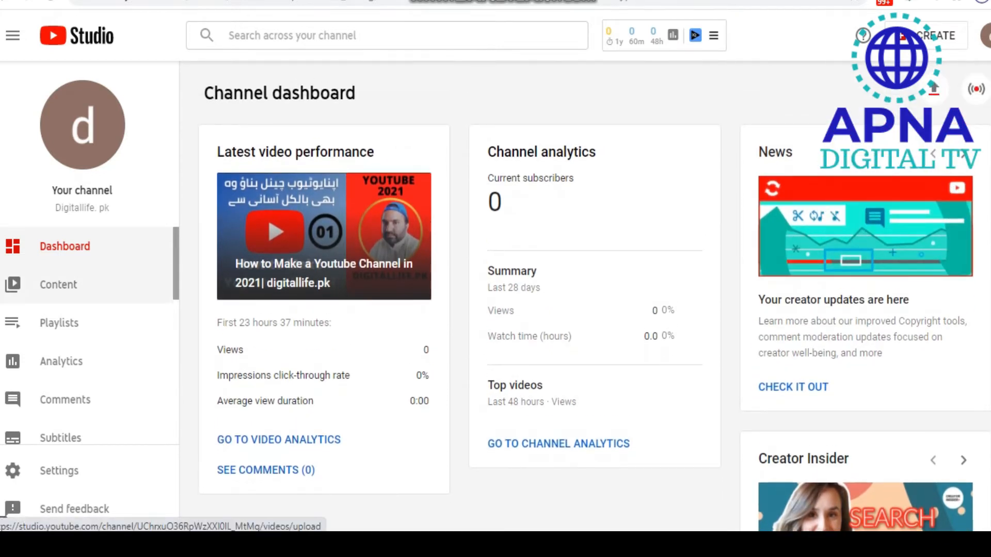
- Look through the channel's Content, Playlists, Analytics and Subtitles pages in Studio
{"action": "left_click", "coordinate": [59, 285]}
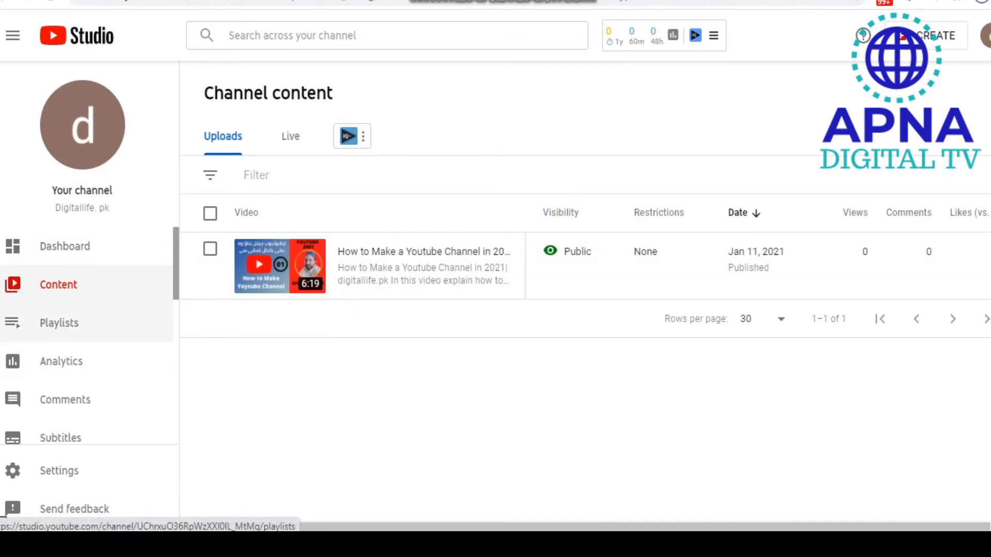
{"action": "left_click", "coordinate": [59, 323]}
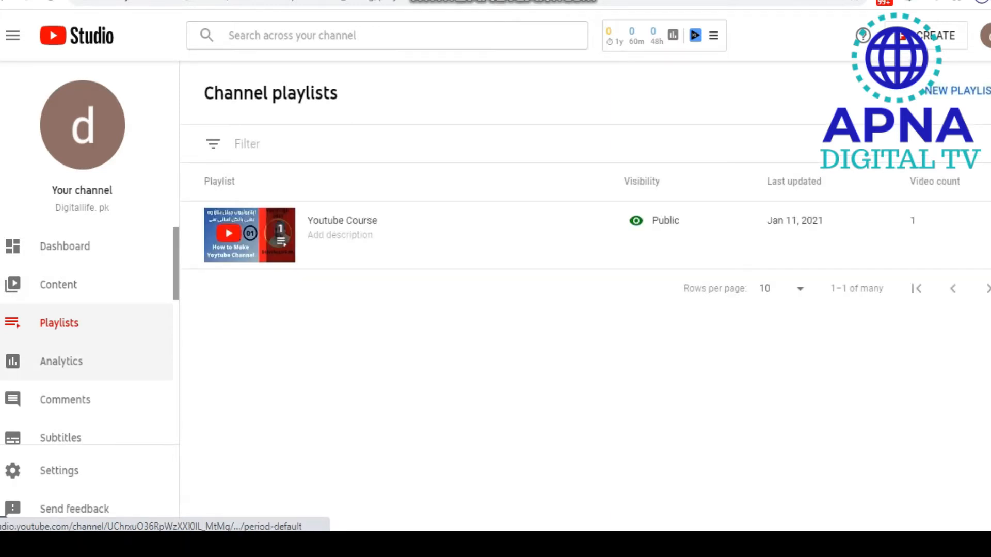
{"action": "left_click", "coordinate": [60, 362]}
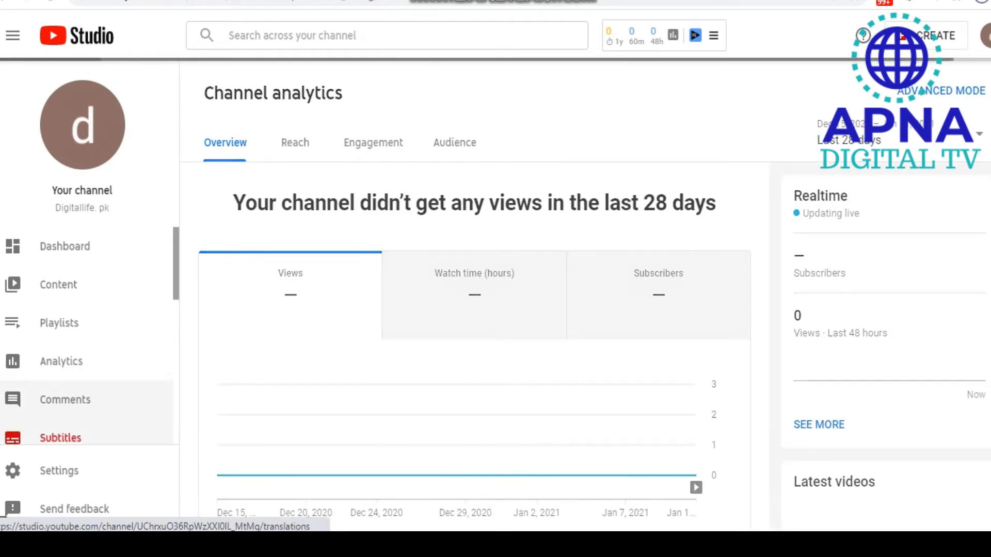
{"action": "left_click", "coordinate": [60, 438]}
{"action": "scroll", "coordinate": [77, 372], "scroll_direction": "down", "scroll_amount": 5}
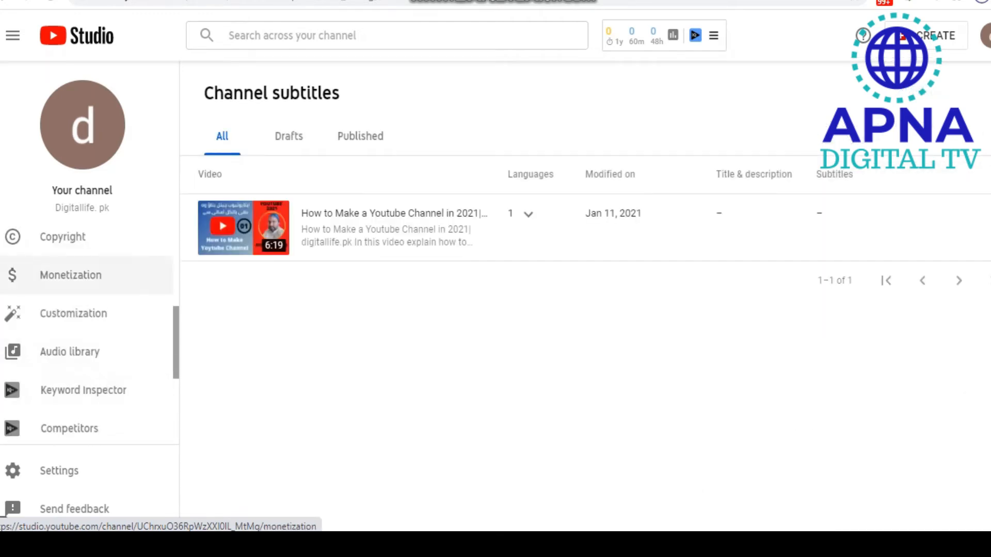
- Open the channel's Customization page and examine the video spotlight and featured sections of its layout
{"action": "left_click", "coordinate": [73, 314]}
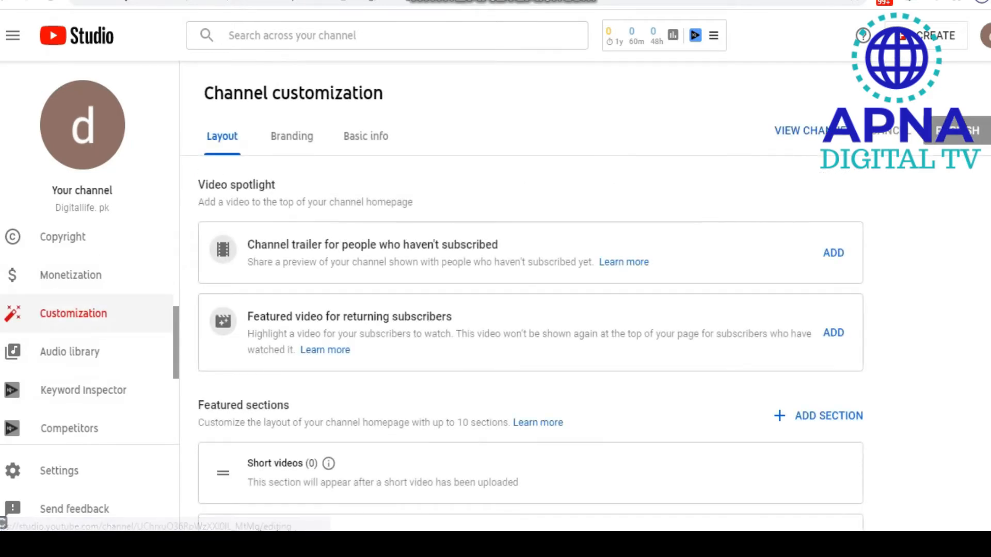
{"action": "scroll", "coordinate": [521, 310], "scroll_direction": "down", "scroll_amount": 3}
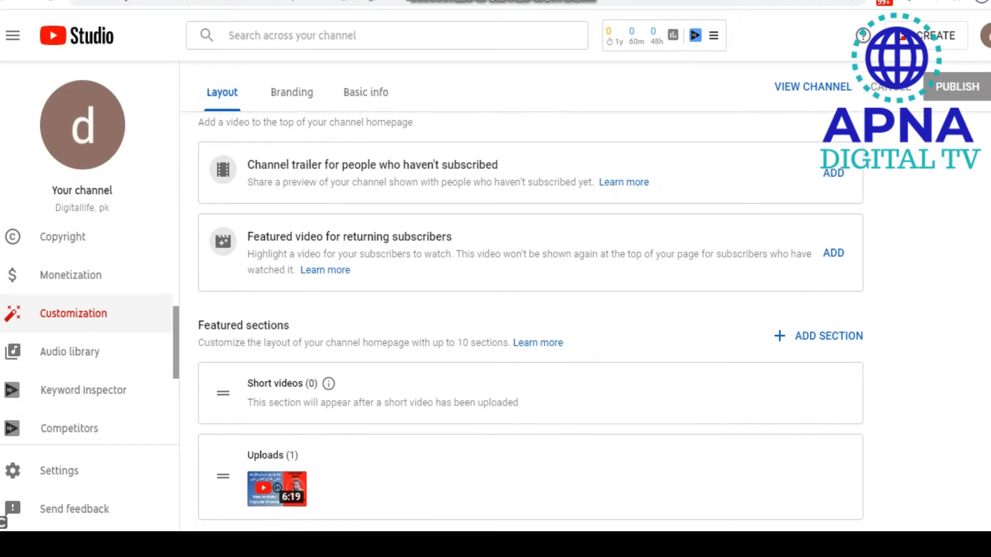
{"action": "scroll", "coordinate": [521, 310], "scroll_direction": "up", "scroll_amount": 3}
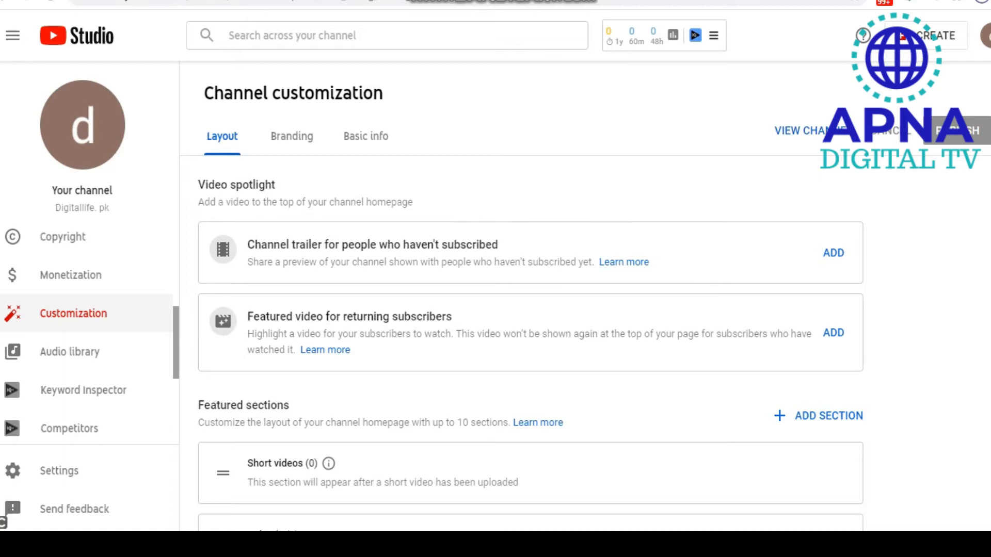
{"action": "scroll", "coordinate": [522, 310], "scroll_direction": "down", "scroll_amount": 2}
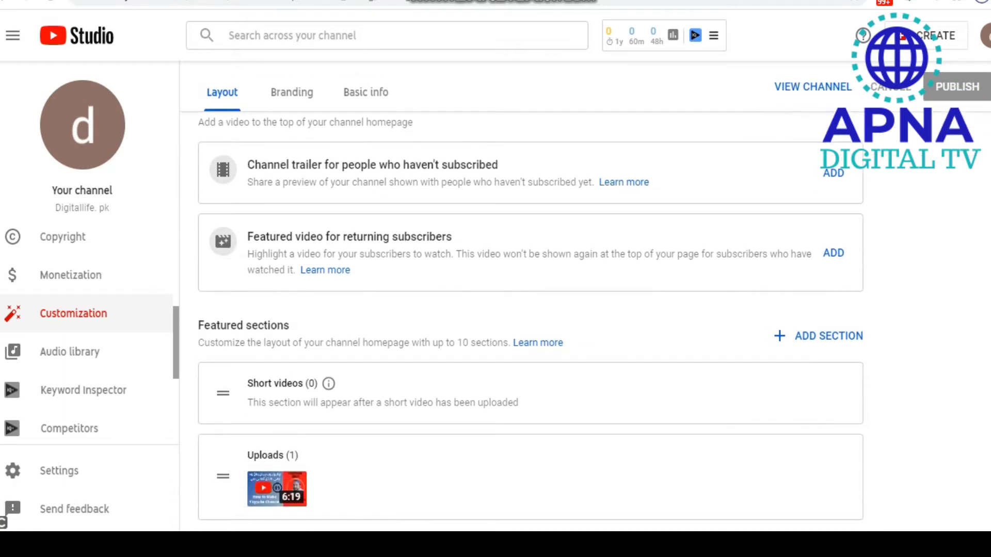
{"action": "scroll", "coordinate": [531, 321], "scroll_direction": "up", "scroll_amount": 2}
- Open the Branding settings and examine the image requirements for the profile picture, banner image and video watermark
{"action": "left_click", "coordinate": [292, 136]}
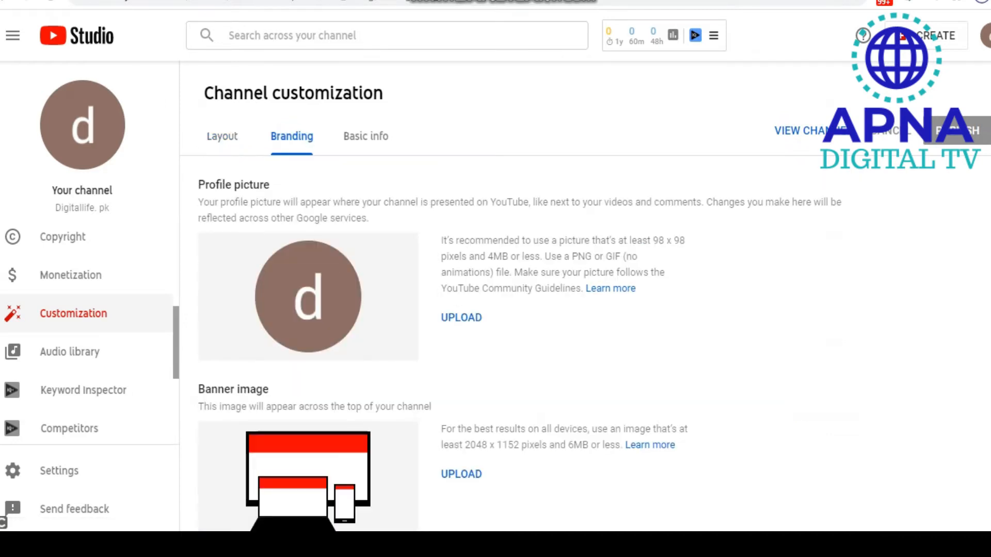
{"action": "scroll", "coordinate": [520, 321], "scroll_direction": "down", "scroll_amount": 2}
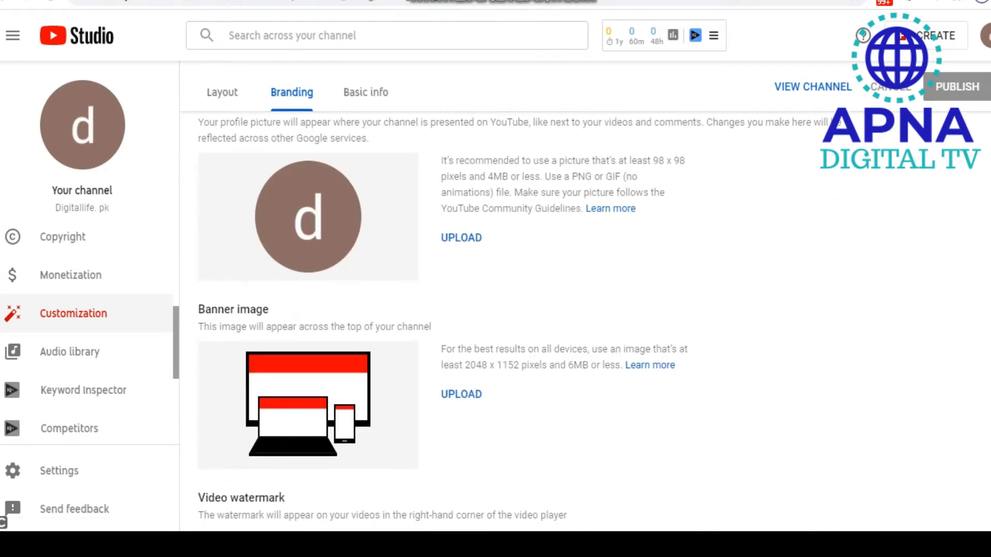
{"action": "scroll", "coordinate": [444, 320], "scroll_direction": "down", "scroll_amount": 3}
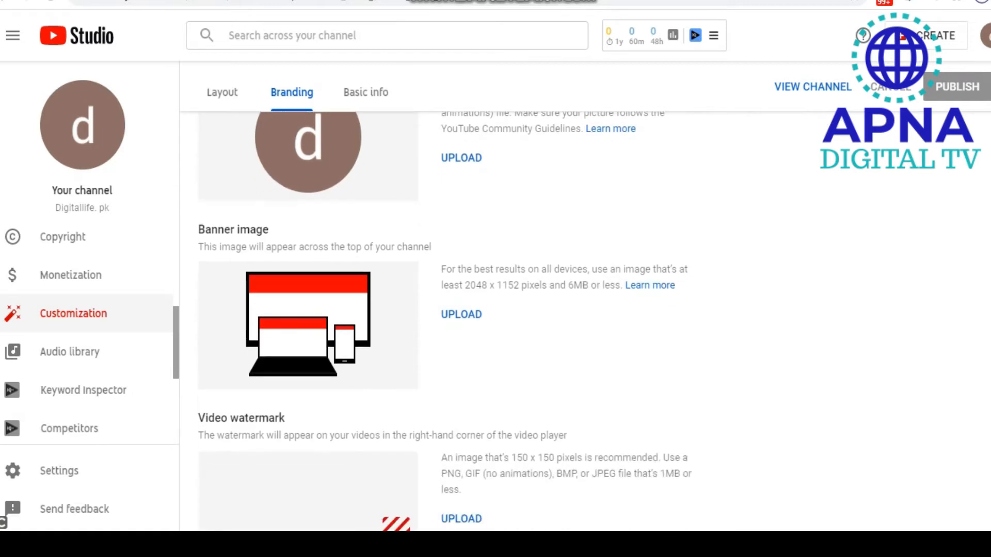
{"action": "scroll", "coordinate": [444, 320], "scroll_direction": "up", "scroll_amount": 5}
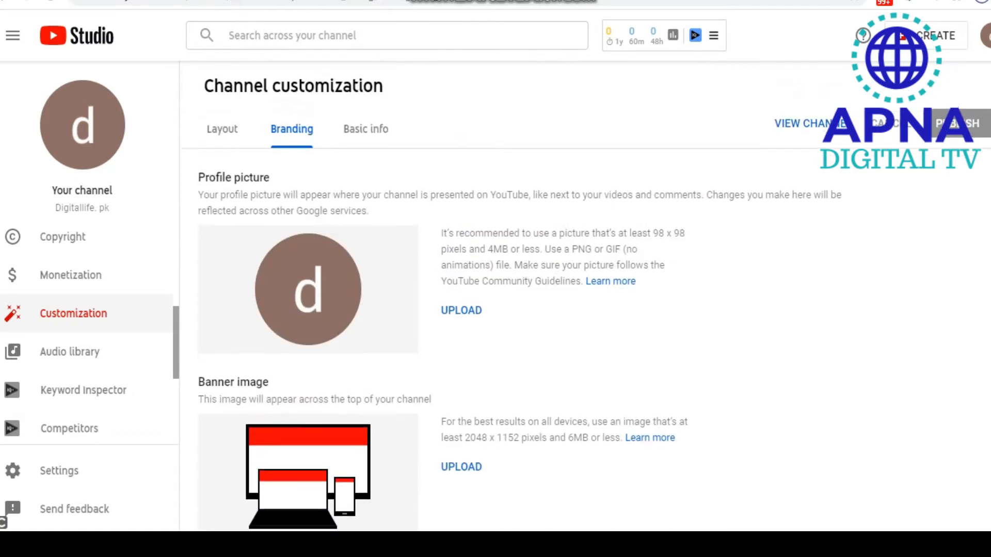
{"action": "scroll", "coordinate": [585, 310], "scroll_direction": "down", "scroll_amount": 4}
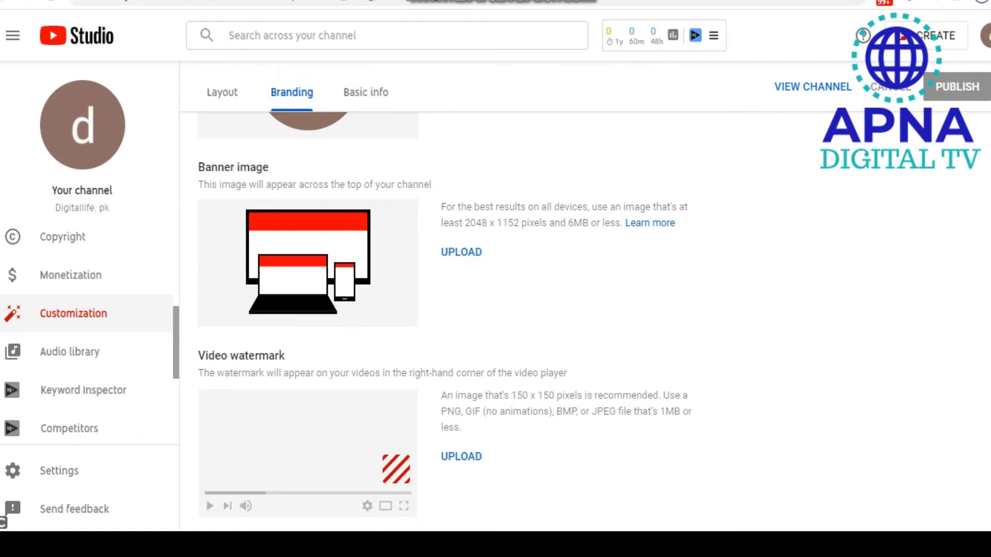
{"action": "scroll", "coordinate": [444, 320], "scroll_direction": "up", "scroll_amount": 3}
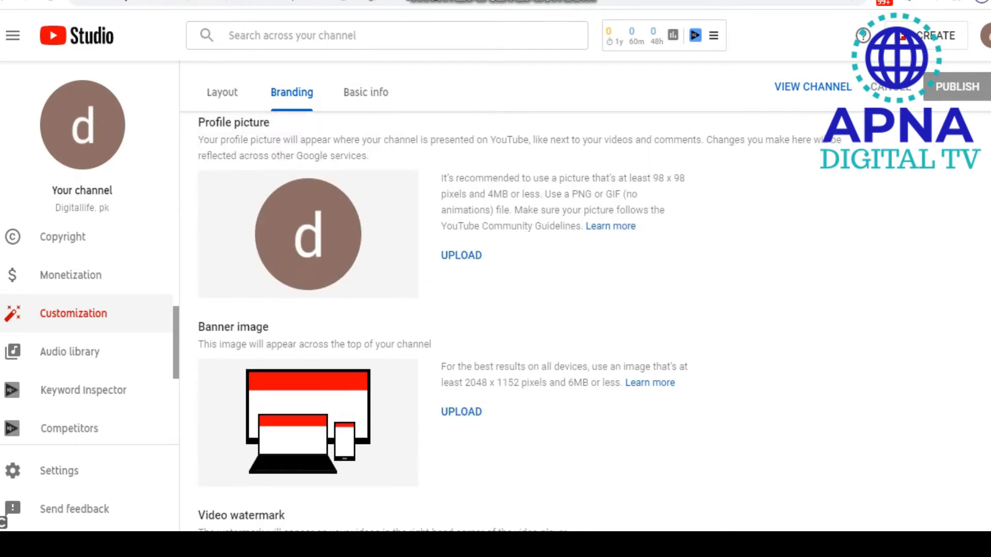
{"action": "scroll", "coordinate": [444, 320], "scroll_direction": "down", "scroll_amount": 3}
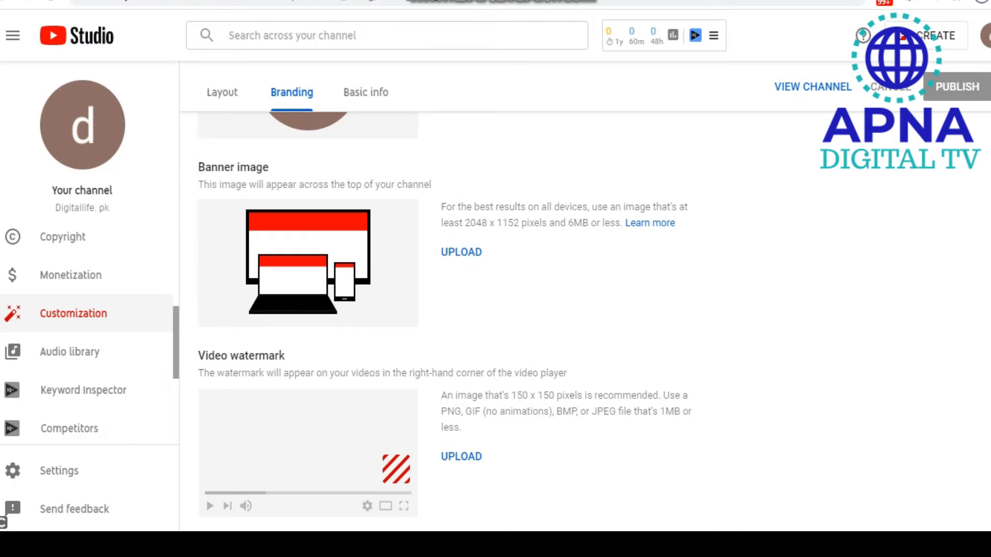
{"action": "scroll", "coordinate": [444, 320], "scroll_direction": "up", "scroll_amount": 4}
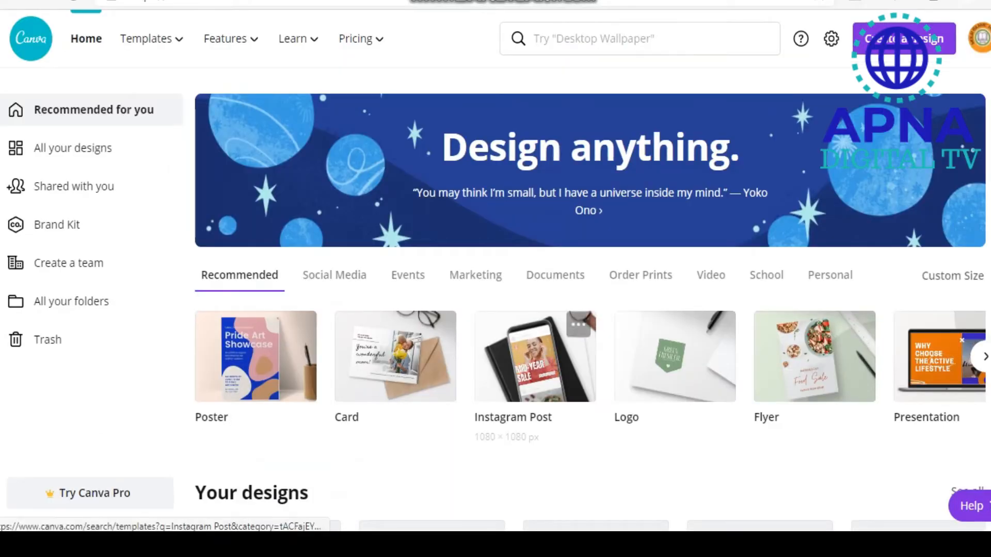
- Switch to Canva and search its templates for "logo"
{"action": "scroll", "coordinate": [537, 310], "scroll_direction": "down", "scroll_amount": 4}
{"action": "scroll", "coordinate": [537, 309], "scroll_direction": "up", "scroll_amount": 4}
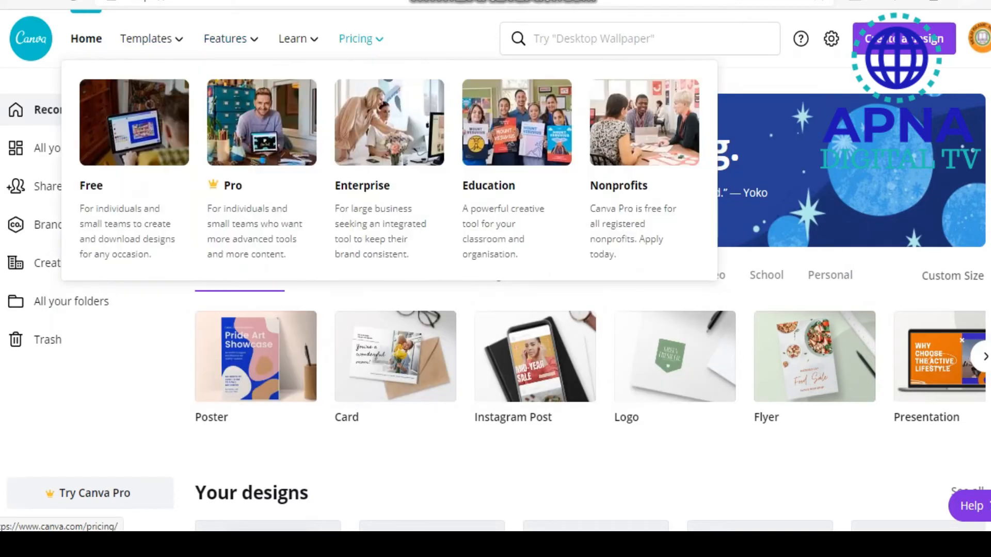
{"action": "mouse_move", "coordinate": [225, 39]}
{"action": "left_click", "coordinate": [593, 39]}
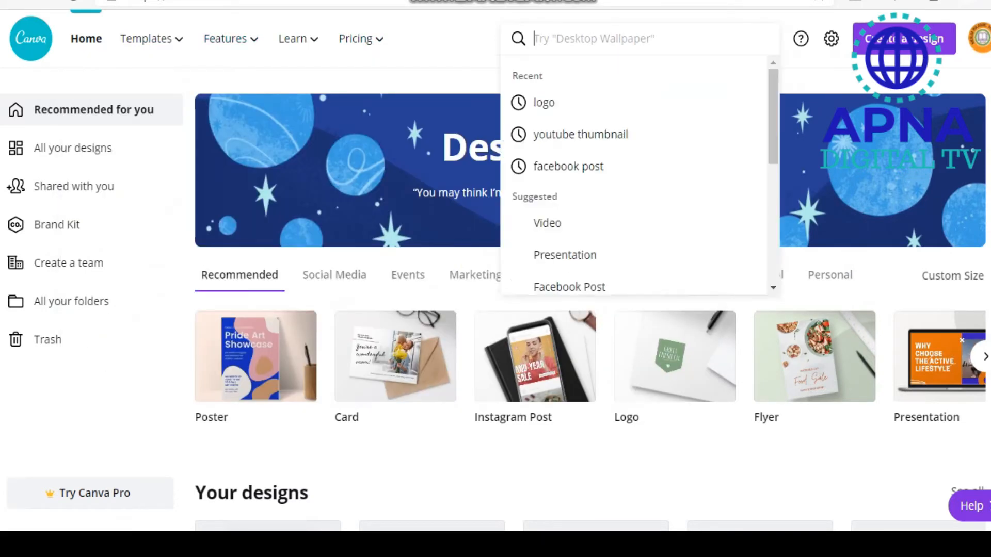
{"action": "key", "text": "Down"}
{"action": "key", "text": "Return"}
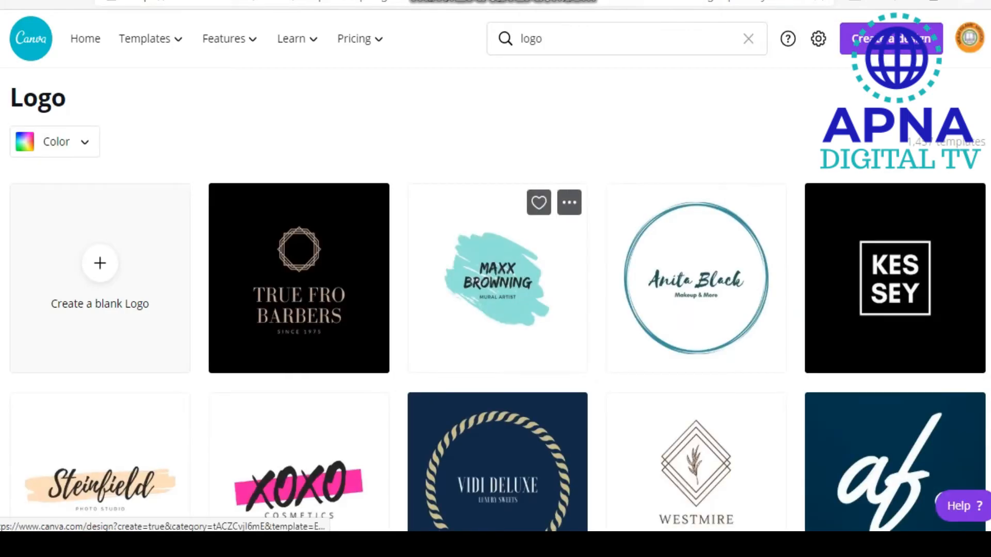
- Look through the logo template results for a design that suits the channel
{"action": "scroll", "coordinate": [497, 268], "scroll_direction": "down", "scroll_amount": 5}
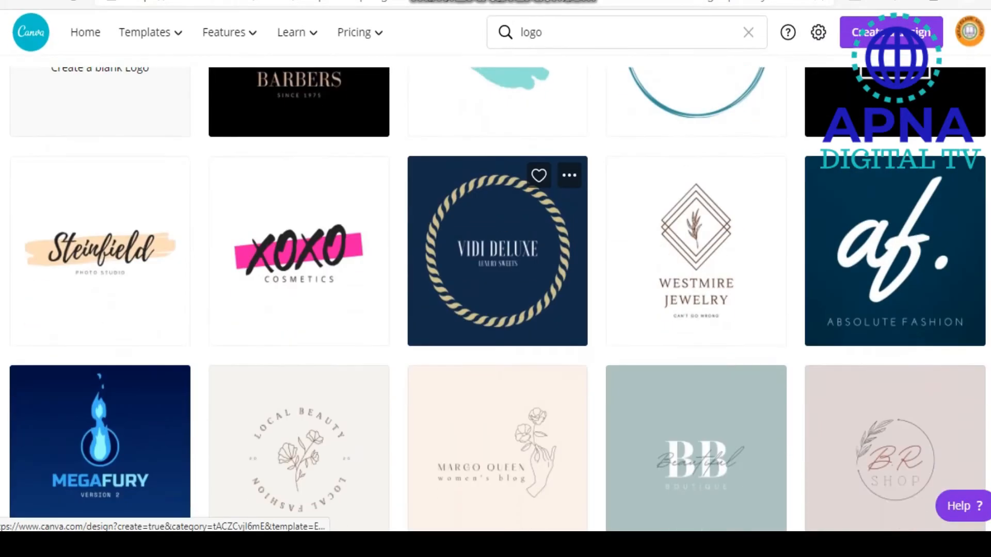
{"action": "scroll", "coordinate": [498, 439], "scroll_direction": "down", "scroll_amount": 3}
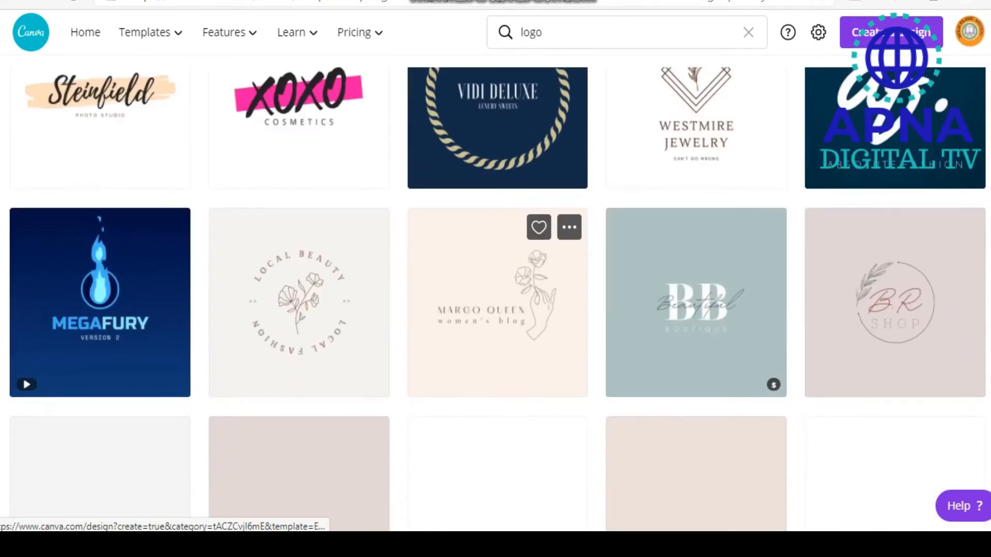
{"action": "scroll", "coordinate": [498, 439], "scroll_direction": "down", "scroll_amount": 5}
{"action": "scroll", "coordinate": [497, 326], "scroll_direction": "down", "scroll_amount": 15}
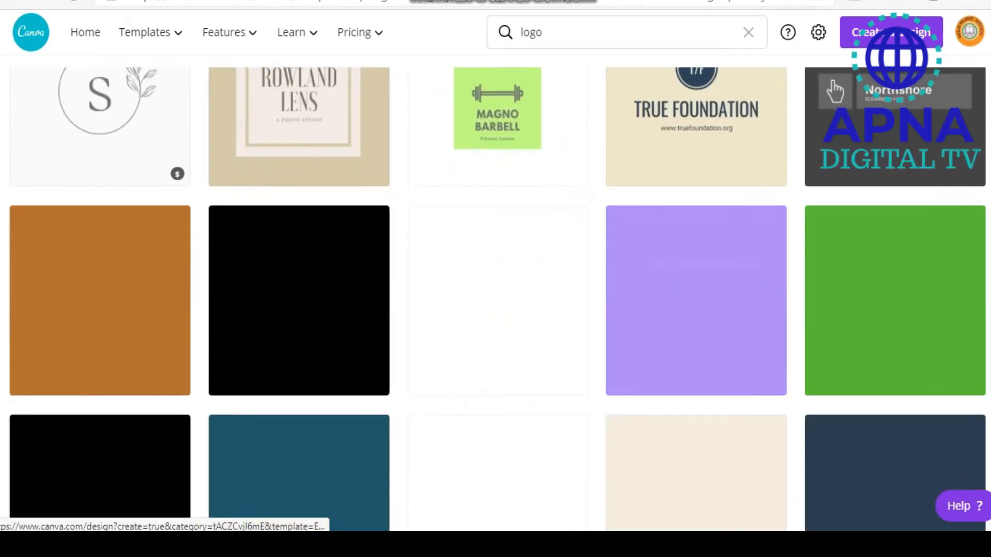
{"action": "scroll", "coordinate": [498, 310], "scroll_direction": "down", "scroll_amount": 4}
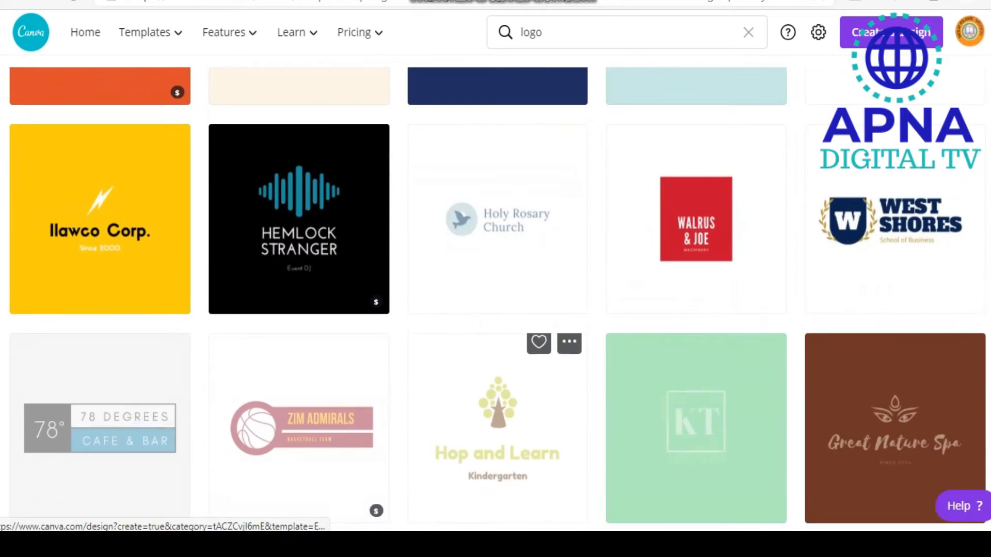
{"action": "scroll", "coordinate": [498, 309], "scroll_direction": "down", "scroll_amount": 5}
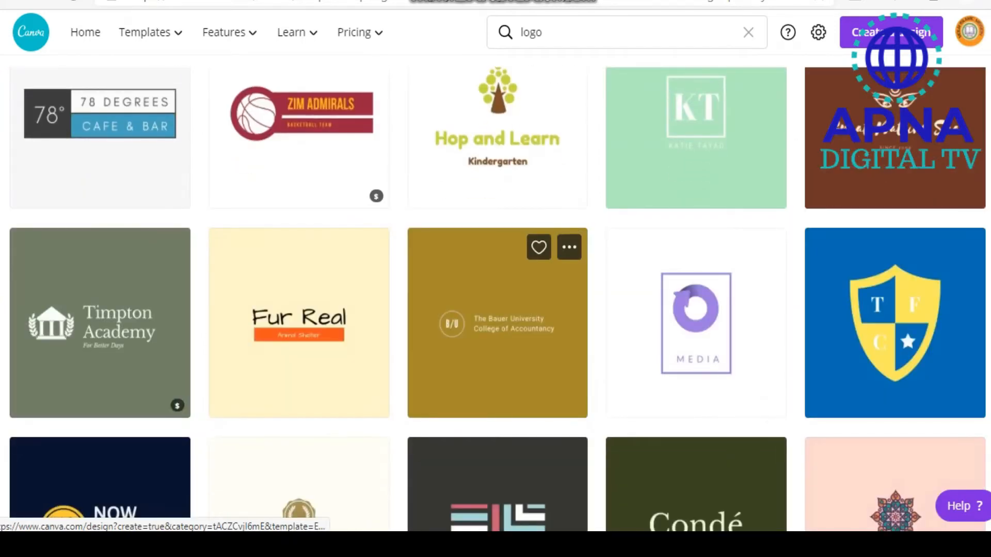
{"action": "scroll", "coordinate": [498, 310], "scroll_direction": "down", "scroll_amount": 6}
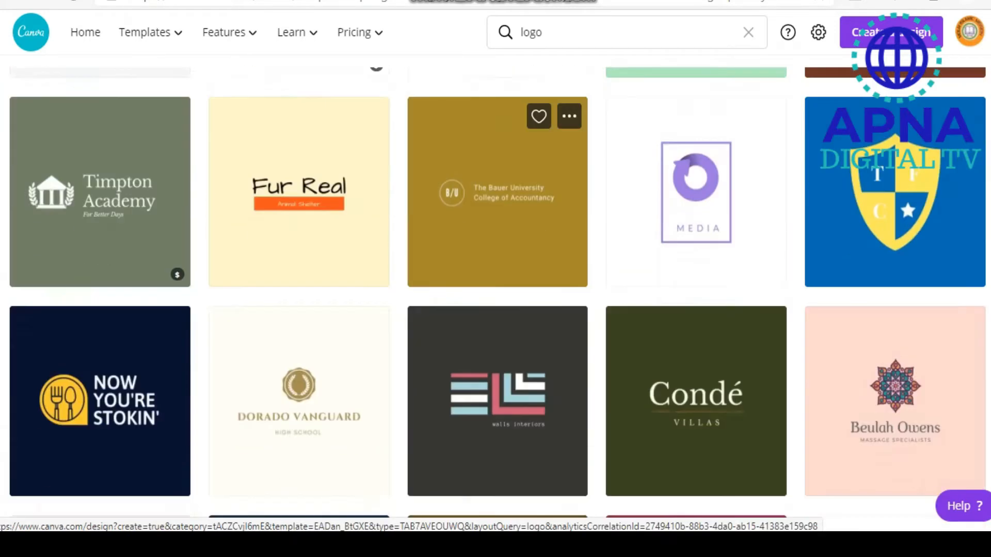
{"action": "scroll", "coordinate": [497, 309], "scroll_direction": "down", "scroll_amount": 3}
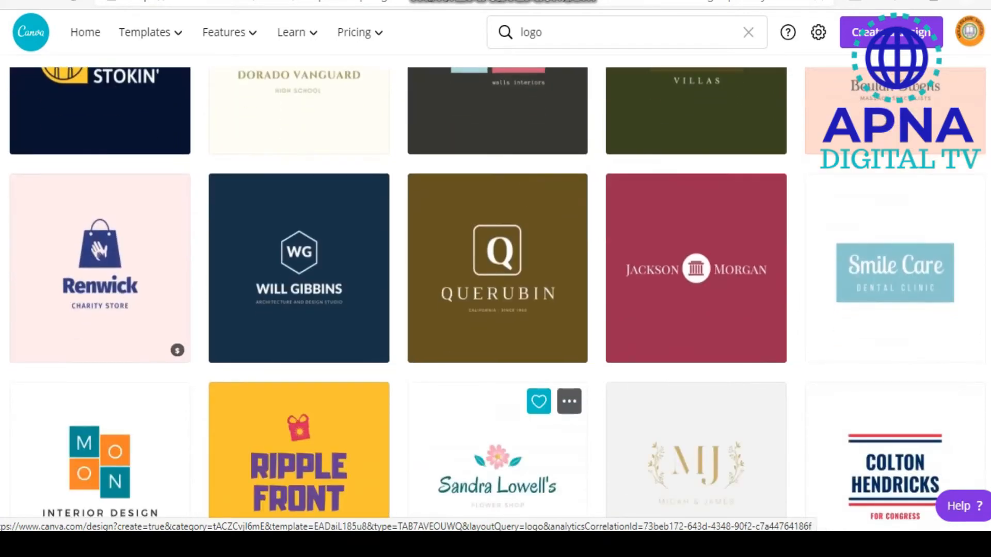
{"action": "scroll", "coordinate": [498, 413], "scroll_direction": "down", "scroll_amount": 6}
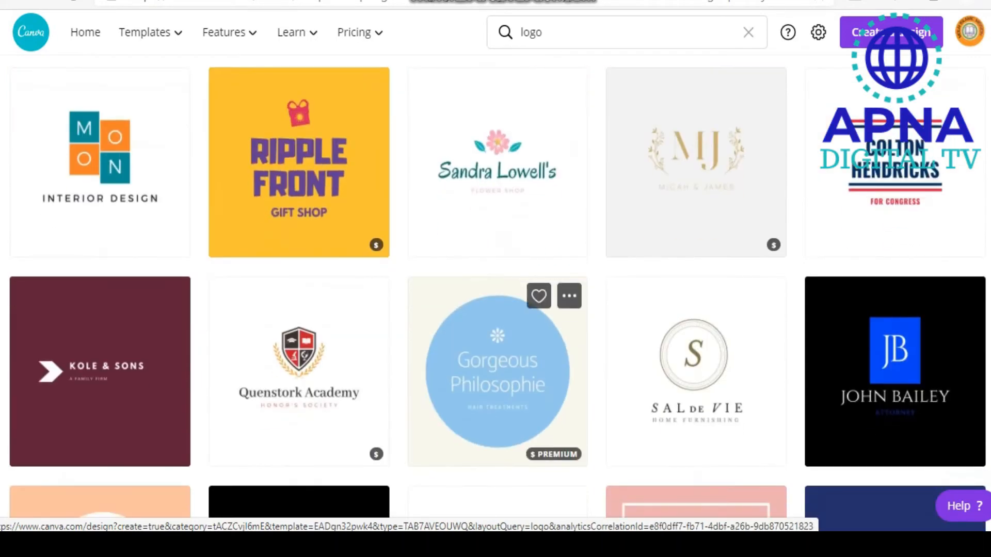
{"action": "scroll", "coordinate": [497, 310], "scroll_direction": "down", "scroll_amount": 9}
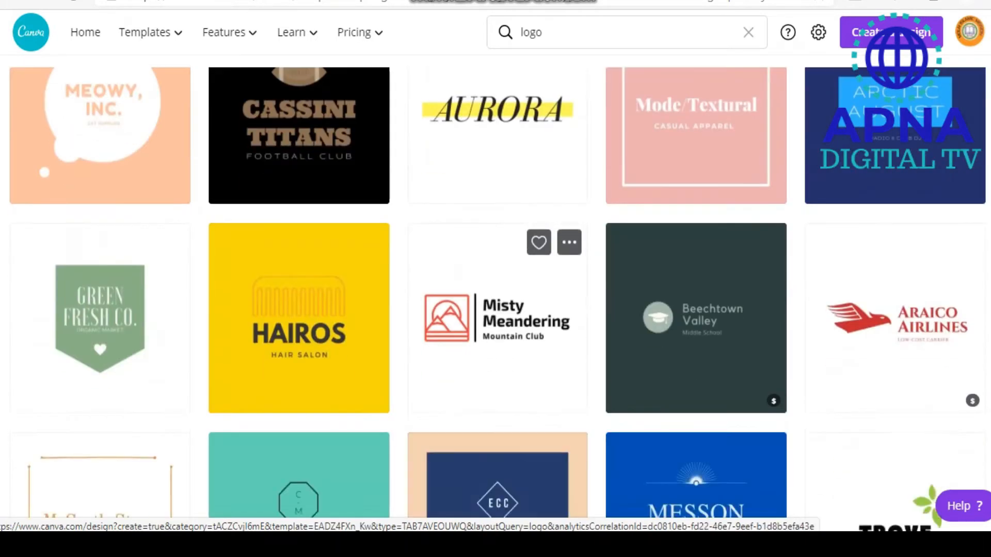
{"action": "scroll", "coordinate": [498, 310], "scroll_direction": "down", "scroll_amount": 3}
{"action": "scroll", "coordinate": [498, 310], "scroll_direction": "down", "scroll_amount": 6}
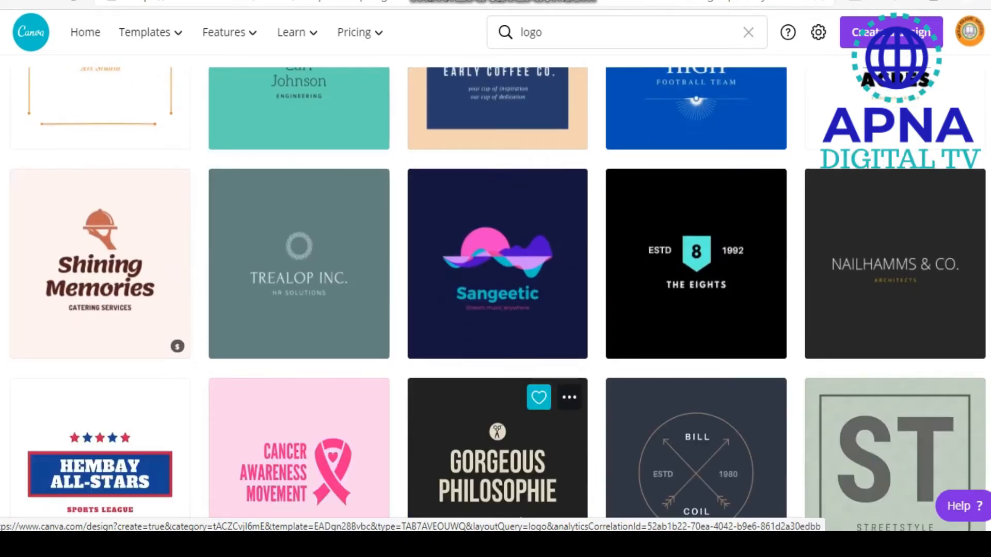
{"action": "scroll", "coordinate": [498, 413], "scroll_direction": "down", "scroll_amount": 5}
{"action": "scroll", "coordinate": [498, 413], "scroll_direction": "down", "scroll_amount": 5}
{"action": "scroll", "coordinate": [497, 402], "scroll_direction": "down", "scroll_amount": 20}
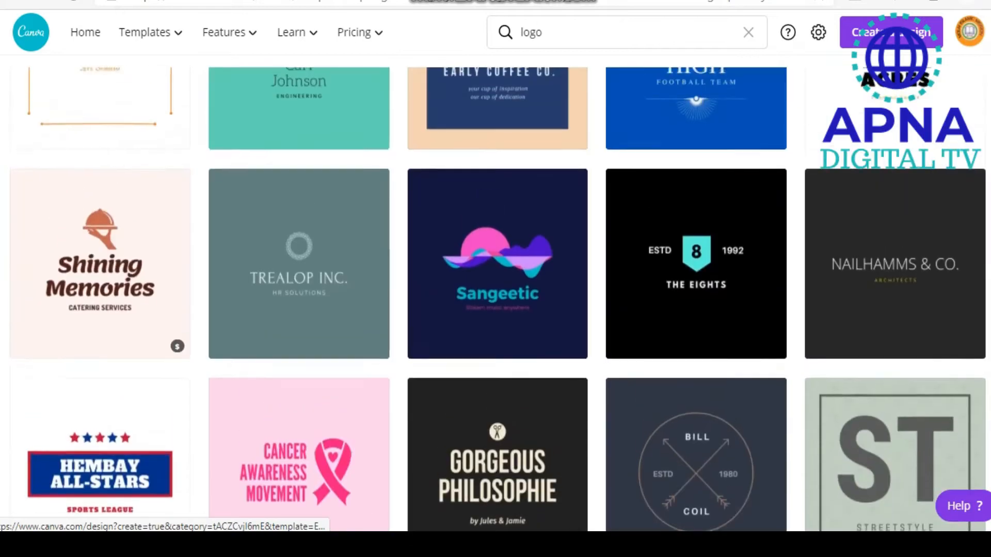
{"action": "scroll", "coordinate": [497, 455], "scroll_direction": "up", "scroll_amount": 15}
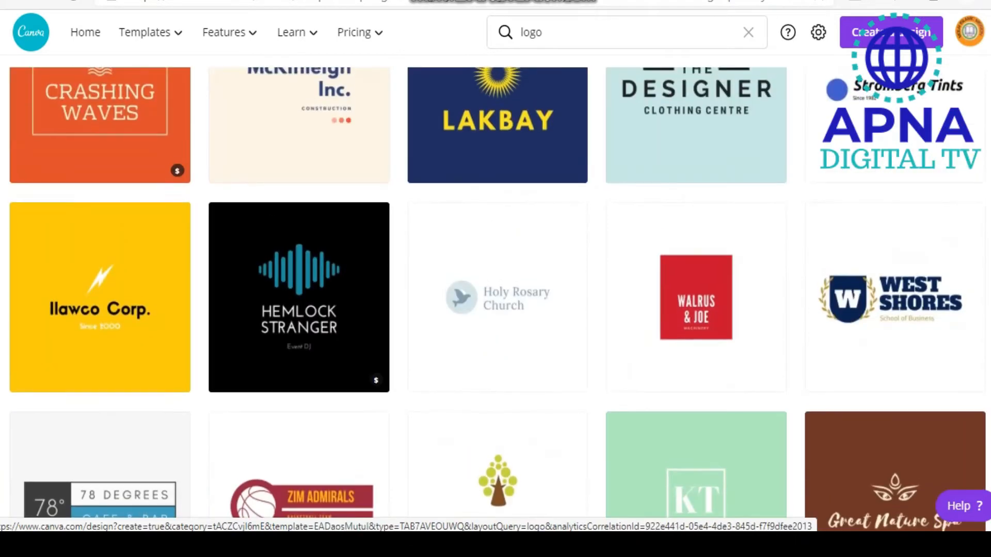
{"action": "scroll", "coordinate": [497, 408], "scroll_direction": "up", "scroll_amount": 8}
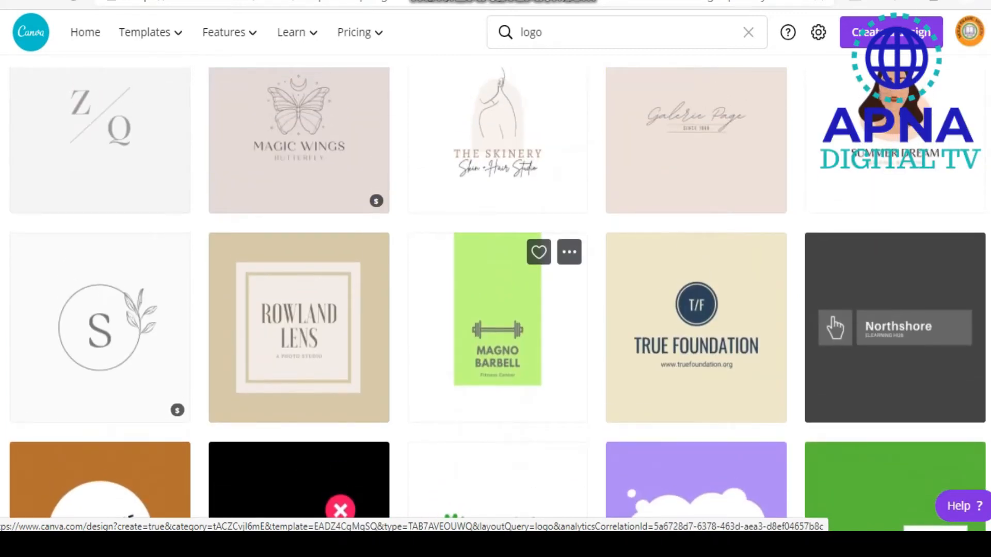
{"action": "scroll", "coordinate": [497, 434], "scroll_direction": "up", "scroll_amount": 12}
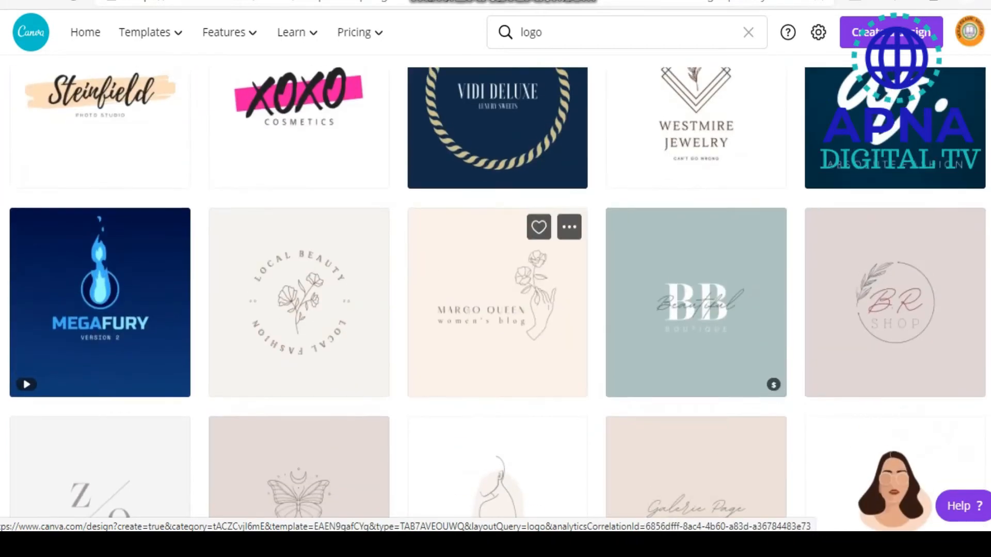
{"action": "scroll", "coordinate": [497, 464], "scroll_direction": "up", "scroll_amount": 3}
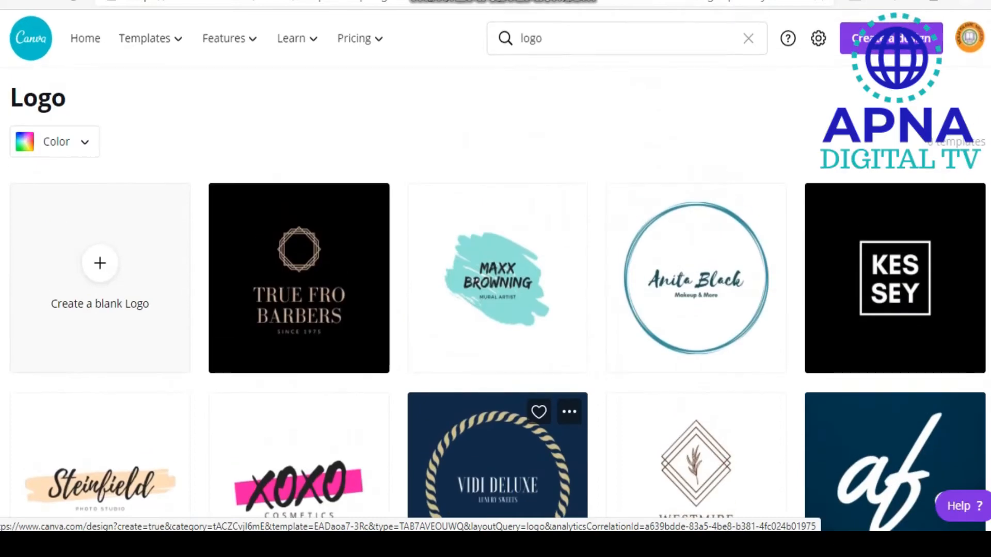
- Open the navy VIDI DELUXE rope-circle template and replace its heading with "DIGITALLIFE", "." and "PK" on separate lines
{"action": "scroll", "coordinate": [497, 361], "scroll_direction": "down", "scroll_amount": 3}
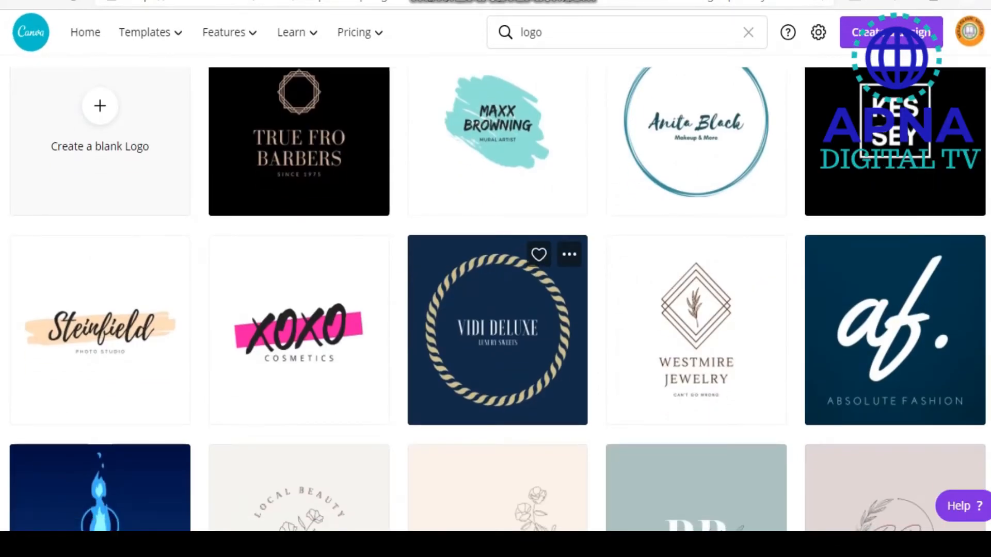
{"action": "left_click", "coordinate": [497, 331]}
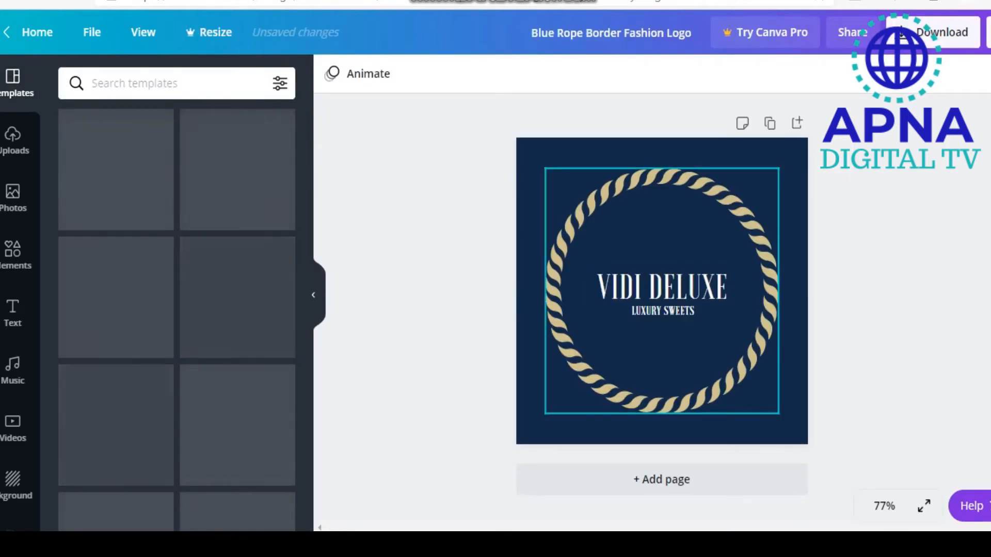
{"action": "left_click", "coordinate": [715, 286]}
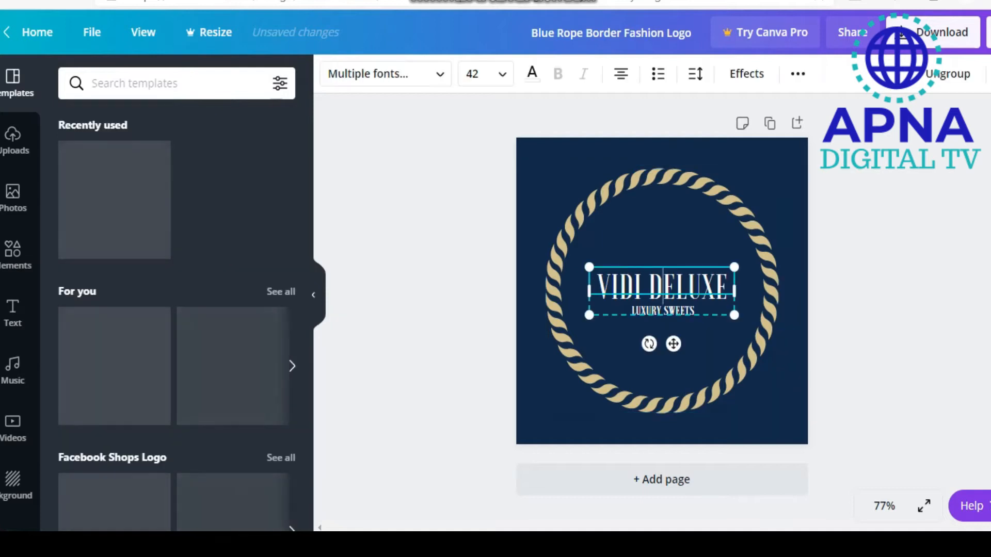
{"action": "left_click_drag", "start_coordinate": [729, 287], "coordinate": [596, 287]}
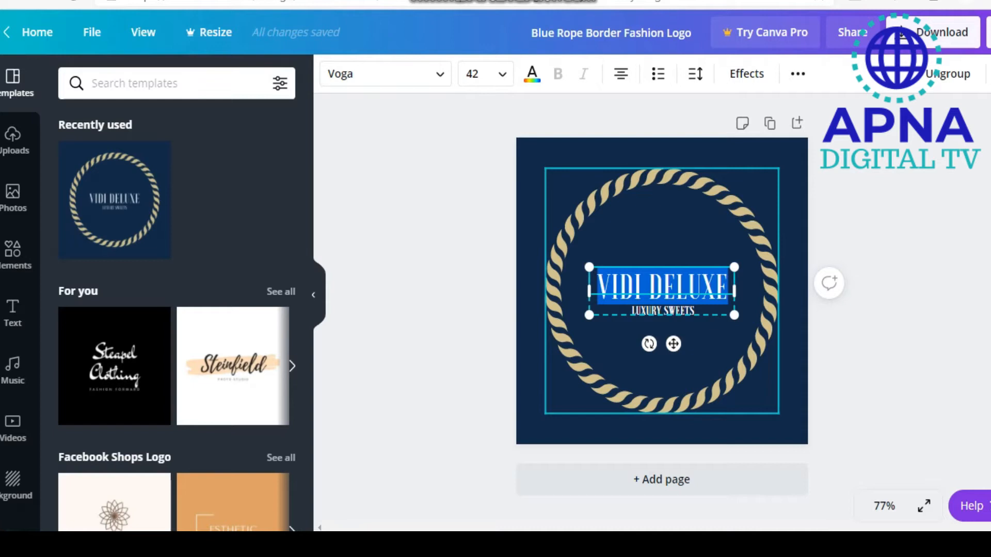
{"action": "type", "text": "DIGITALLIFE"}
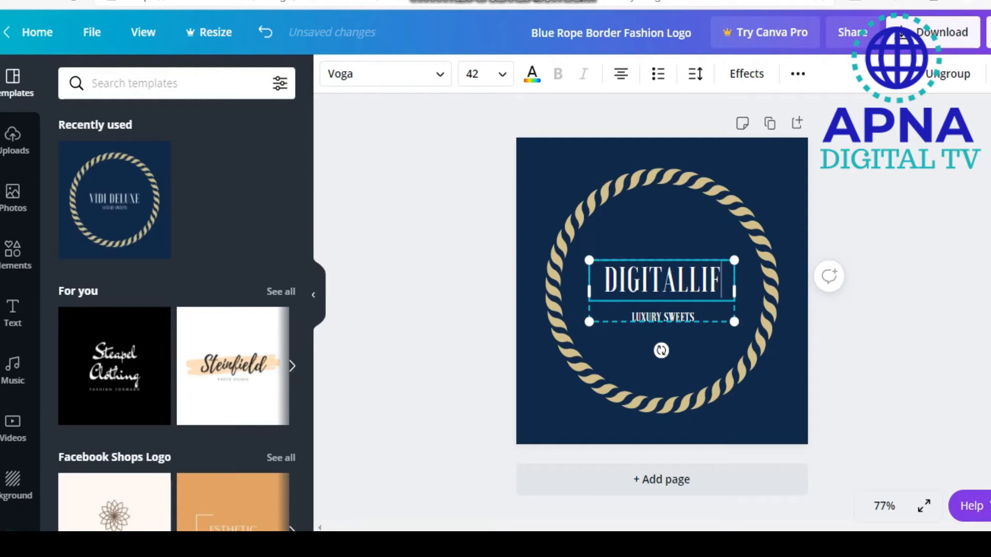
{"action": "key", "text": "Return"}
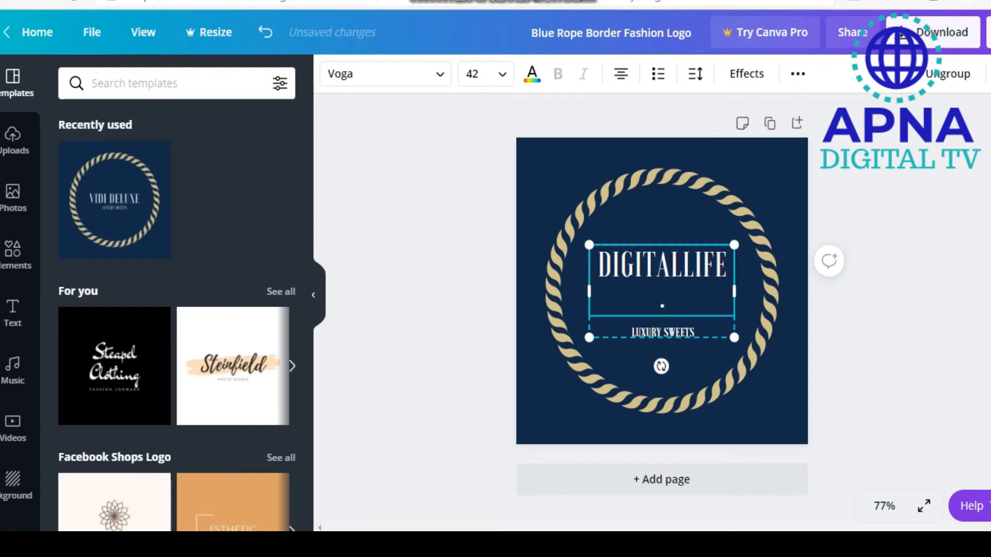
{"action": "key", "text": "Return"}
{"action": "type", "text": "PK"}
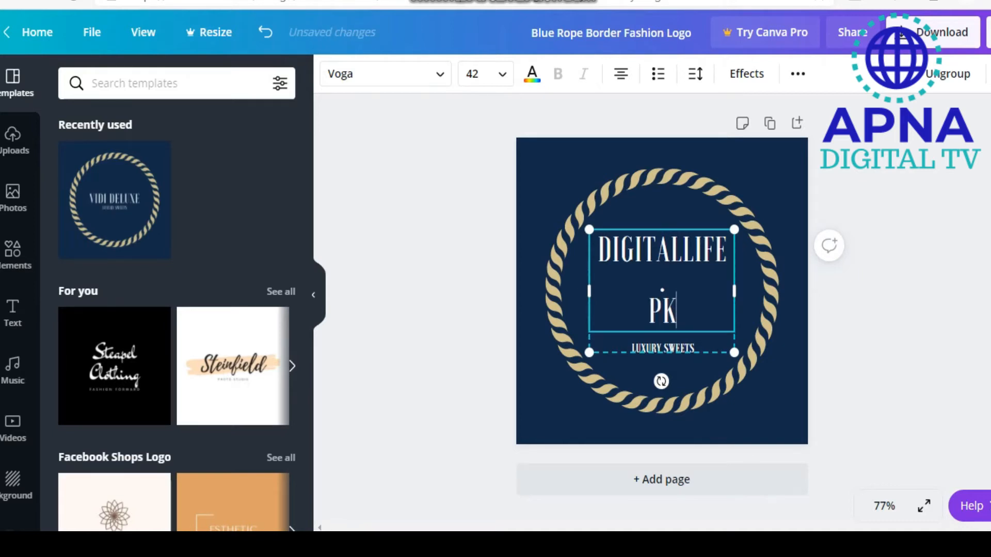
- Delete the "LUXURY SWEETS" tagline beneath the heading
{"action": "left_click", "coordinate": [690, 348]}
{"action": "key", "text": "BackSpace"}
{"action": "key", "text": "BackSpace"}
{"action": "key", "text": "BackSpace"}
{"action": "key", "text": "BackSpace"}
{"action": "key", "text": "BackSpace"}
{"action": "key", "text": "BackSpace"}
{"action": "key", "text": "BackSpace"}
{"action": "key", "text": "BackSpace"}
{"action": "key", "text": "BackSpace"}
{"action": "key", "text": "BackSpace"}
{"action": "key", "text": "BackSpace"}
{"action": "key", "text": "BackSpace"}
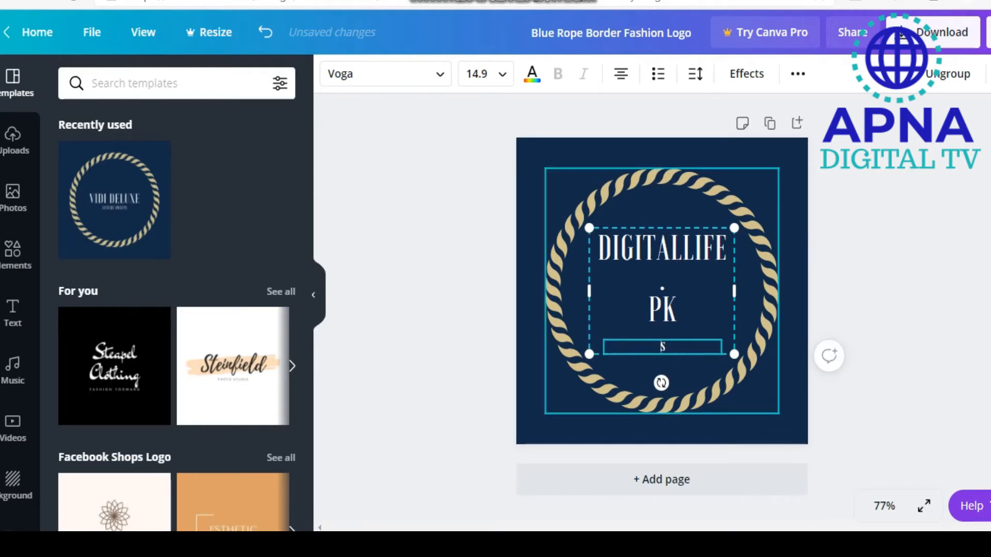
{"action": "left_click", "coordinate": [690, 373]}
{"action": "left_click", "coordinate": [677, 305]}
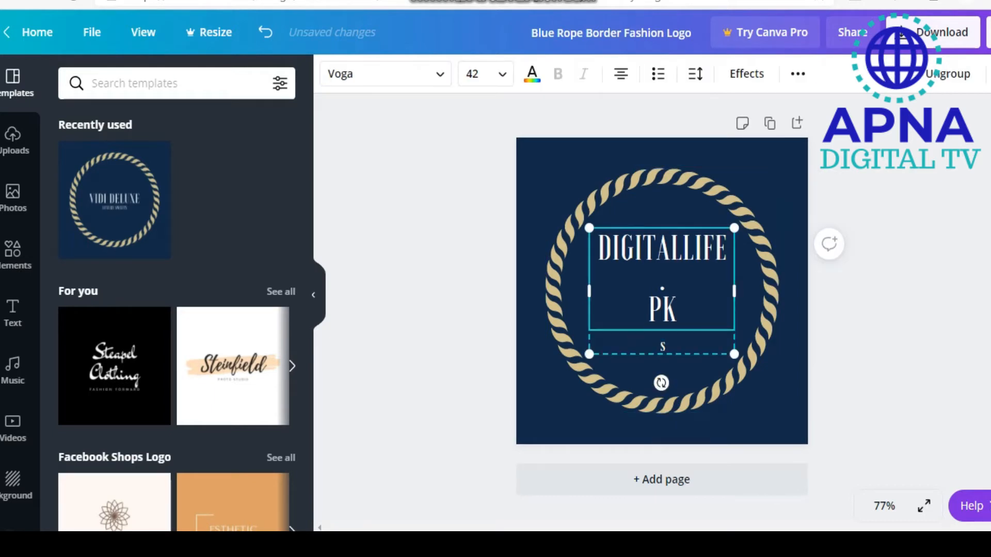
{"action": "mouse_move", "coordinate": [676, 305]}
{"action": "left_mouse_down"}
{"action": "mouse_move", "coordinate": [666, 314]}
{"action": "mouse_move", "coordinate": [676, 305]}
{"action": "left_mouse_up"}
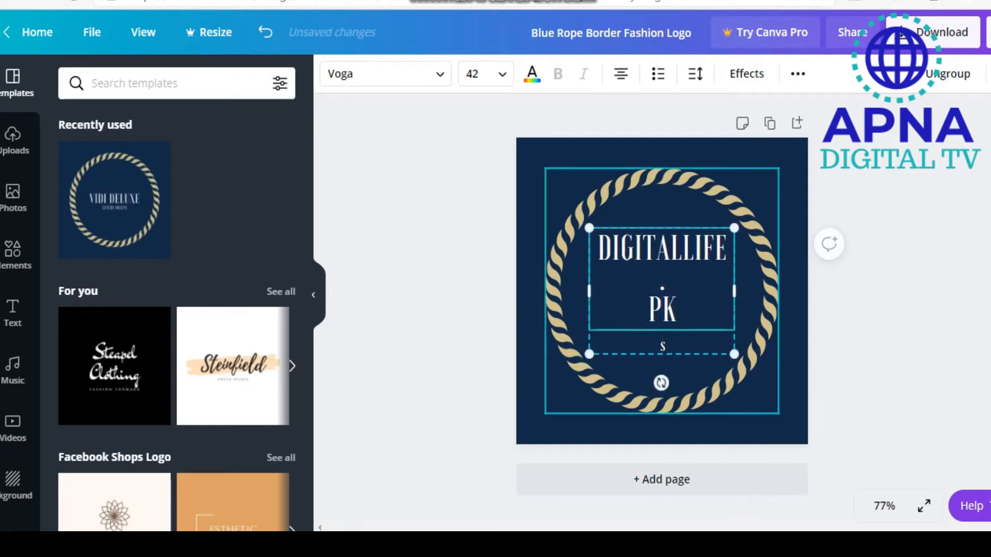
{"action": "left_click", "coordinate": [663, 346]}
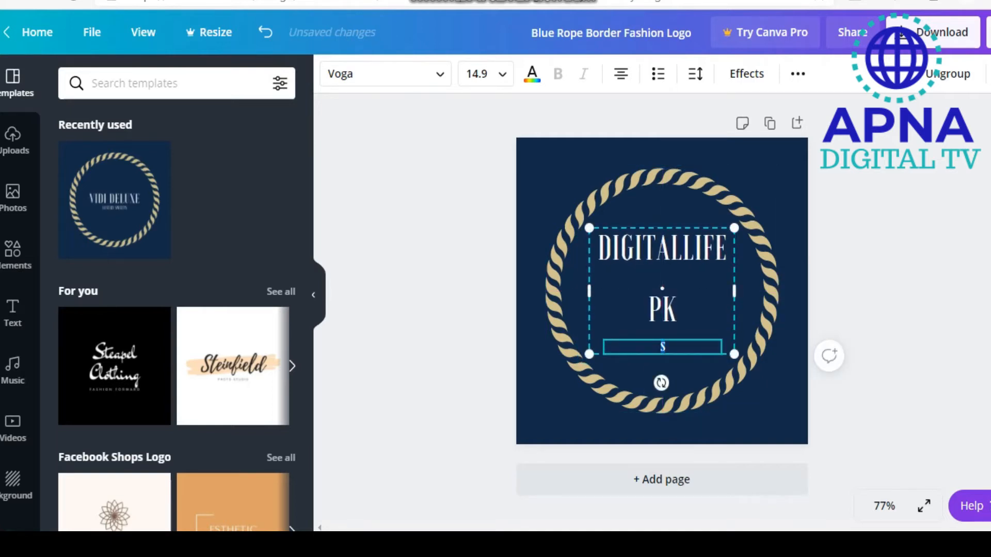
- Move the heading text slightly down inside the rope circle and change its color to red
{"action": "left_click", "coordinate": [663, 309]}
{"action": "mouse_move", "coordinate": [662, 309]}
{"action": "left_mouse_down"}
{"action": "mouse_move", "coordinate": [655, 300]}
{"action": "mouse_move", "coordinate": [663, 324]}
{"action": "left_mouse_up"}
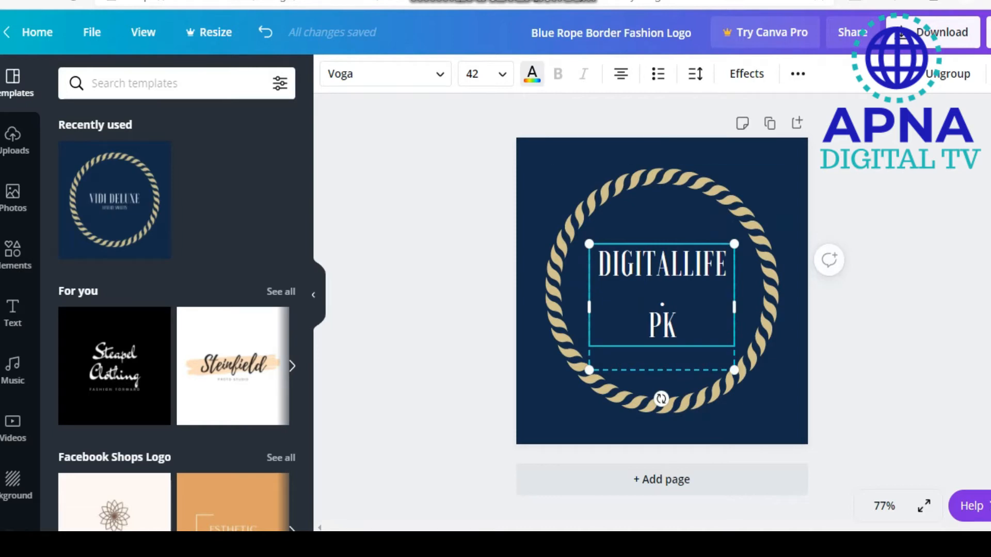
{"action": "left_click", "coordinate": [532, 74]}
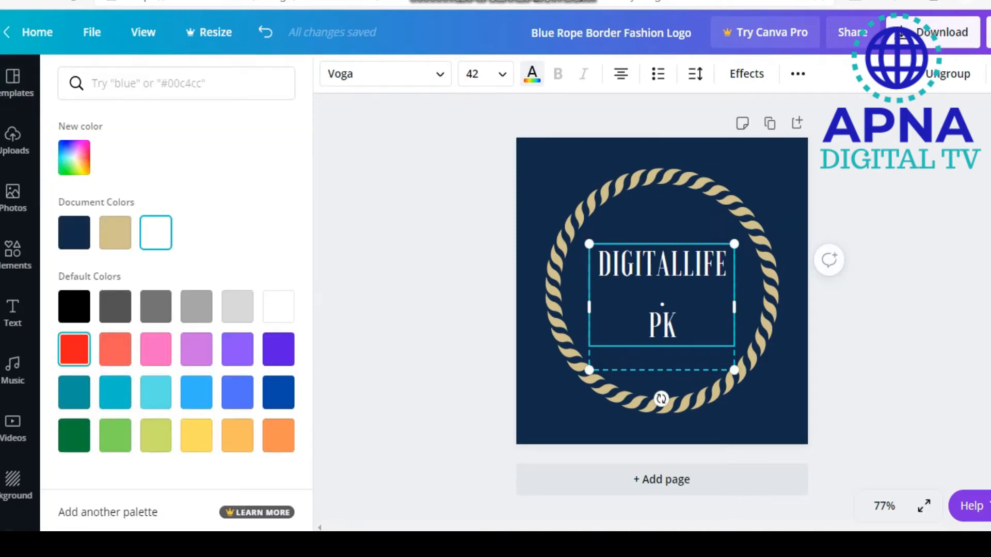
{"action": "left_click", "coordinate": [74, 349]}
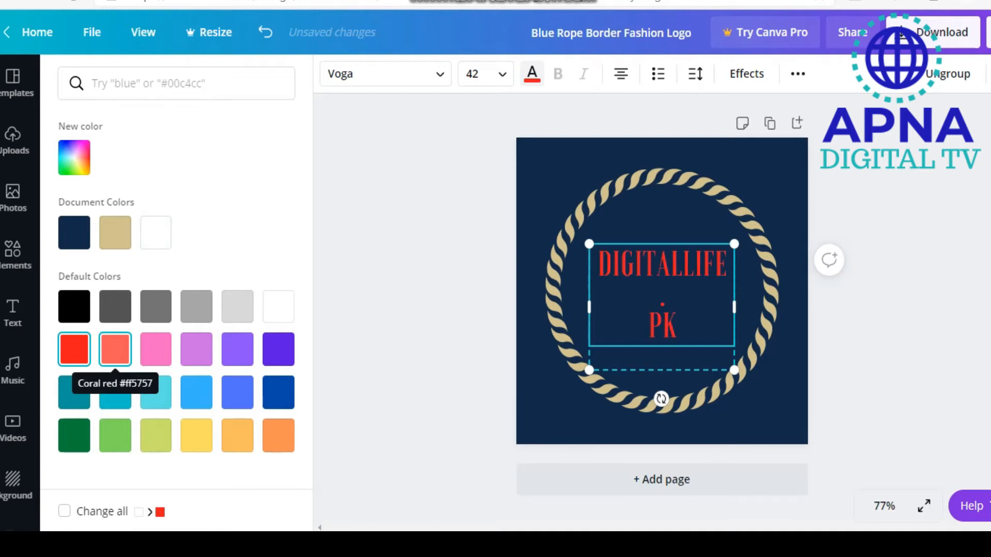
- Try the Hollow, Splice, Curve and Echo text effects on the heading and apply Lift at intensity 50
{"action": "left_click", "coordinate": [747, 74]}
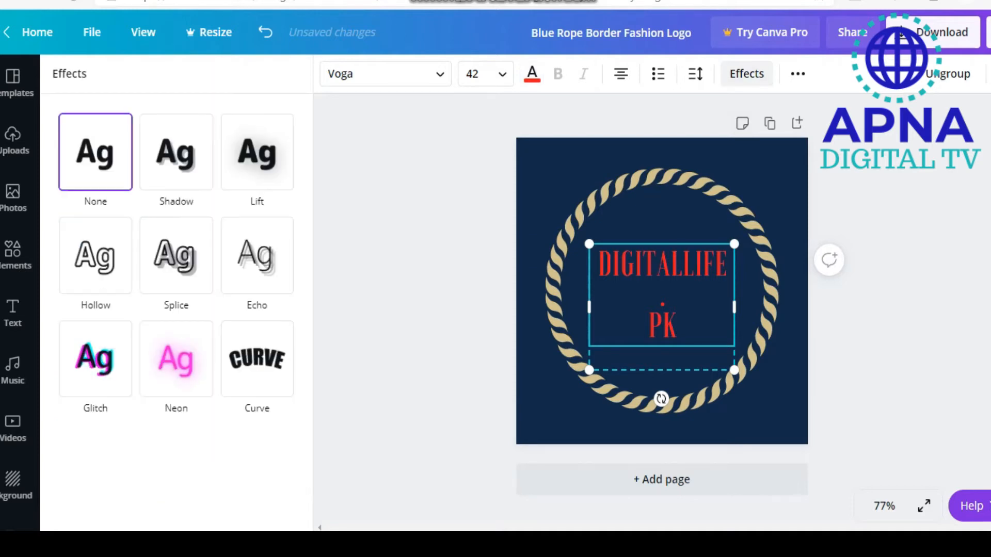
{"action": "left_click", "coordinate": [95, 255]}
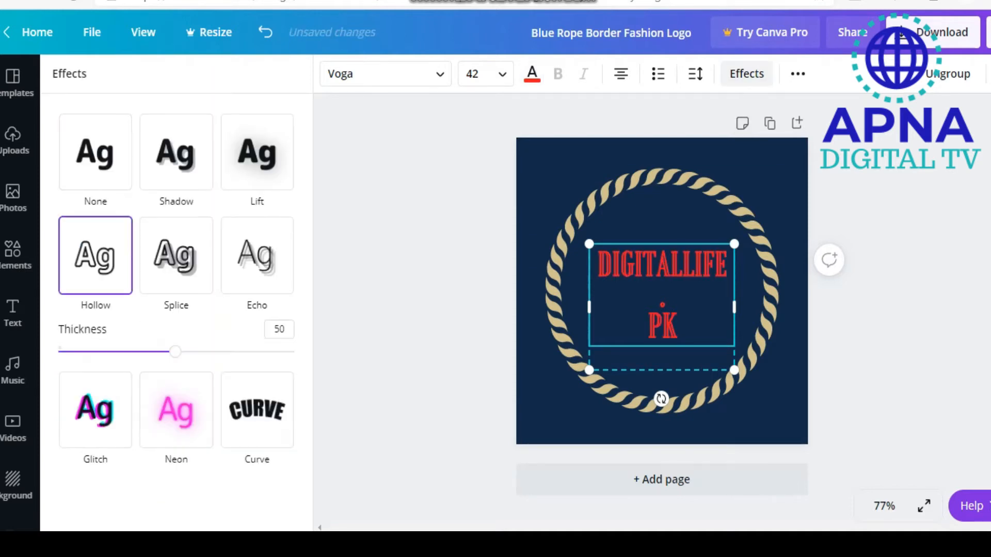
{"action": "left_click", "coordinate": [176, 256]}
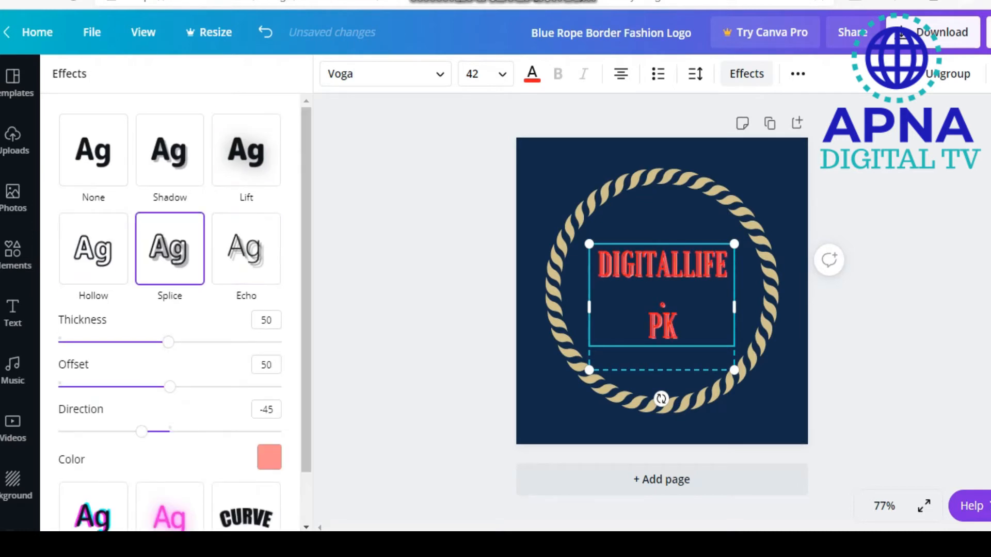
{"action": "scroll", "coordinate": [246, 458], "scroll_direction": "down", "scroll_amount": 2}
{"action": "left_click", "coordinate": [246, 458]}
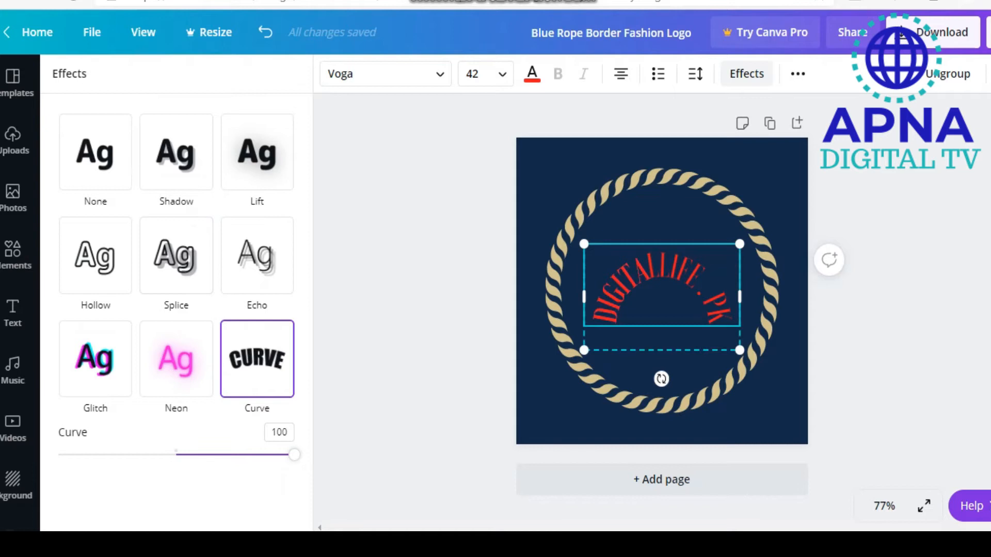
{"action": "left_click", "coordinate": [257, 255]}
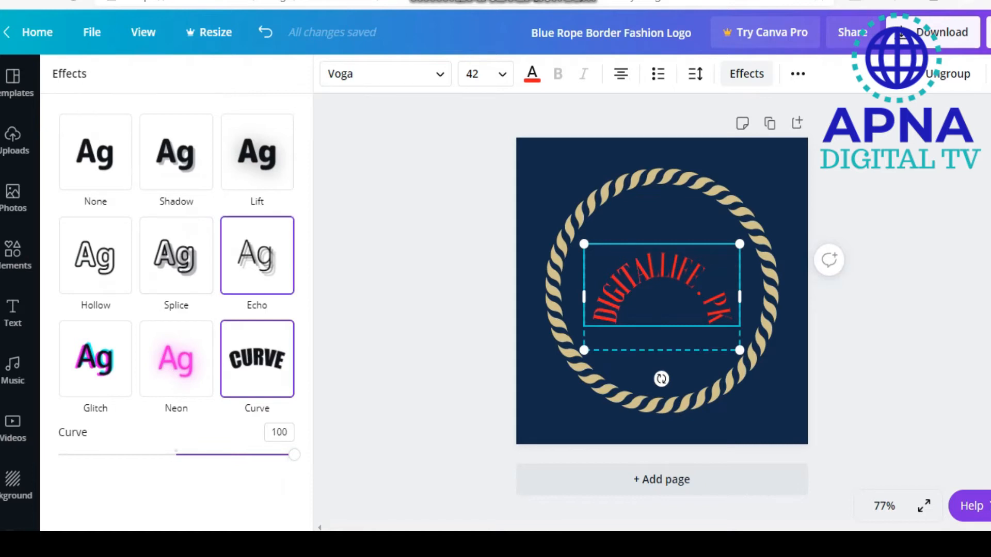
{"action": "left_click", "coordinate": [246, 149]}
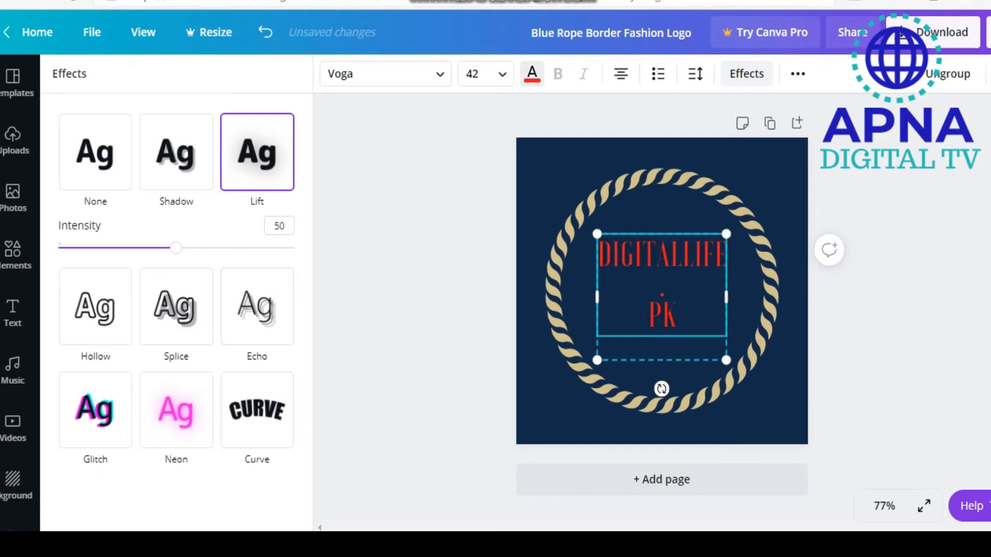
- Change the heading color to white and enlarge the text to size 48.7, centered inside the rope circle
{"action": "left_click", "coordinate": [532, 73]}
{"action": "left_click", "coordinate": [196, 232]}
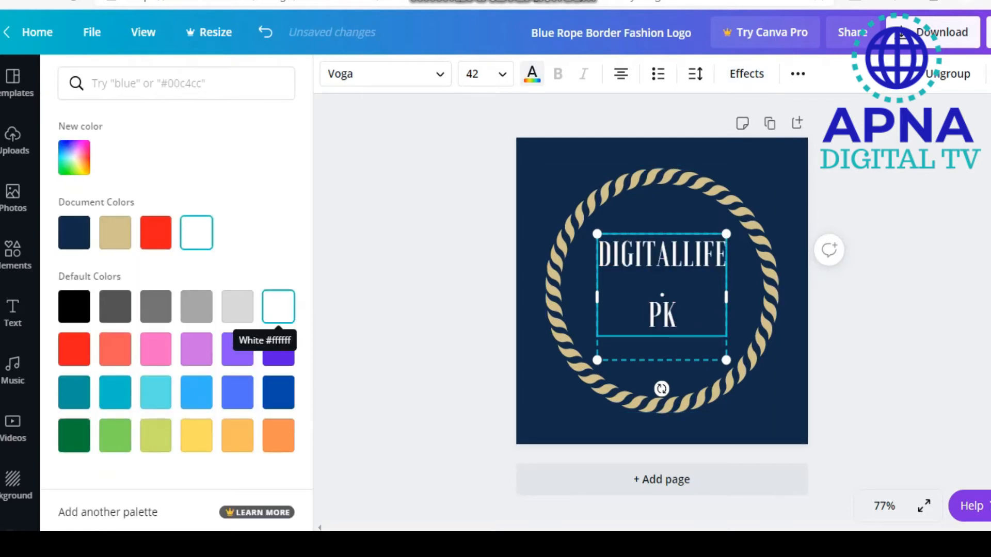
{"action": "left_click_drag", "start_coordinate": [597, 359], "coordinate": [572, 384]}
{"action": "left_click_drag", "start_coordinate": [726, 234], "coordinate": [738, 223]}
{"action": "left_click_drag", "start_coordinate": [655, 288], "coordinate": [662, 288]}
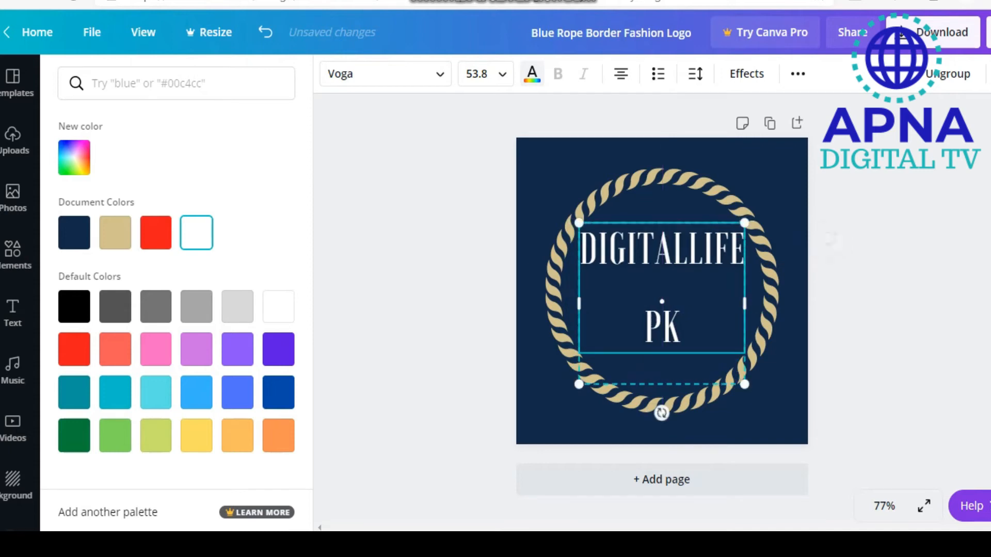
{"action": "left_click_drag", "start_coordinate": [744, 384], "coordinate": [730, 369]}
{"action": "mouse_move", "coordinate": [654, 288]}
{"action": "left_mouse_down"}
{"action": "mouse_move", "coordinate": [662, 283]}
{"action": "mouse_move", "coordinate": [663, 296]}
{"action": "left_mouse_up"}
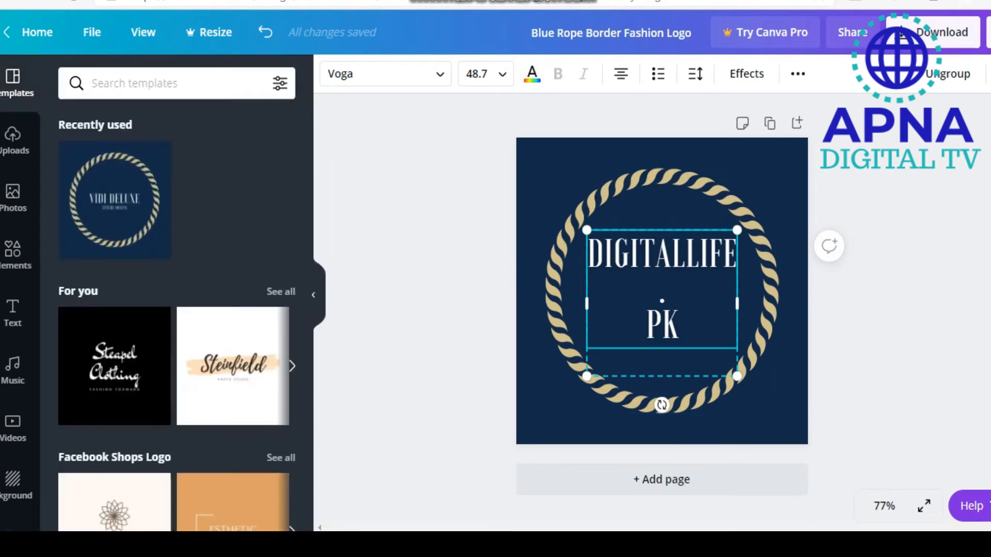
{"action": "left_click", "coordinate": [662, 428]}
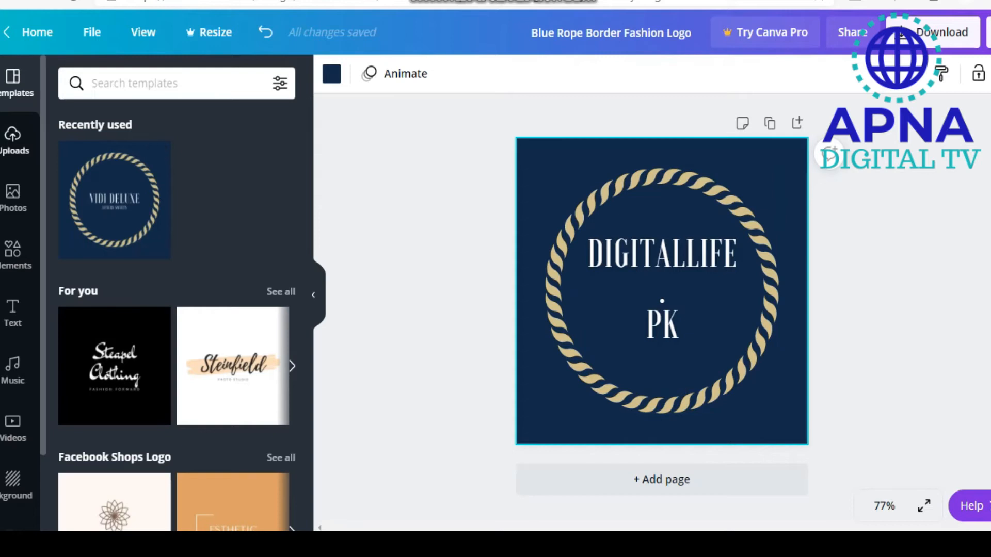
- Search the elements for "youtube subscribe" and add the free red YouTube play-button graphic to the logo
{"action": "left_click", "coordinate": [13, 252]}
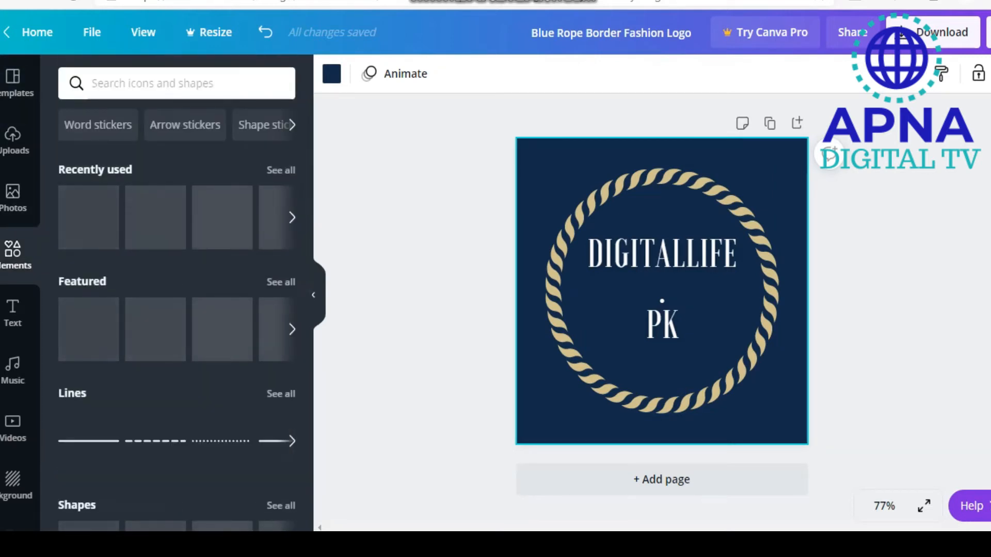
{"action": "left_click", "coordinate": [152, 83]}
{"action": "type", "text": "y"}
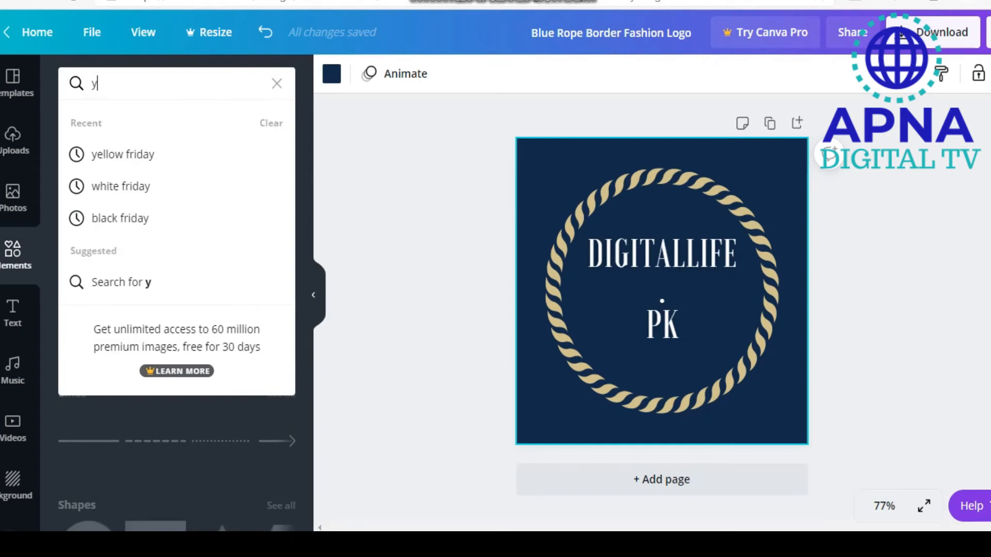
{"action": "type", "text": "outube"}
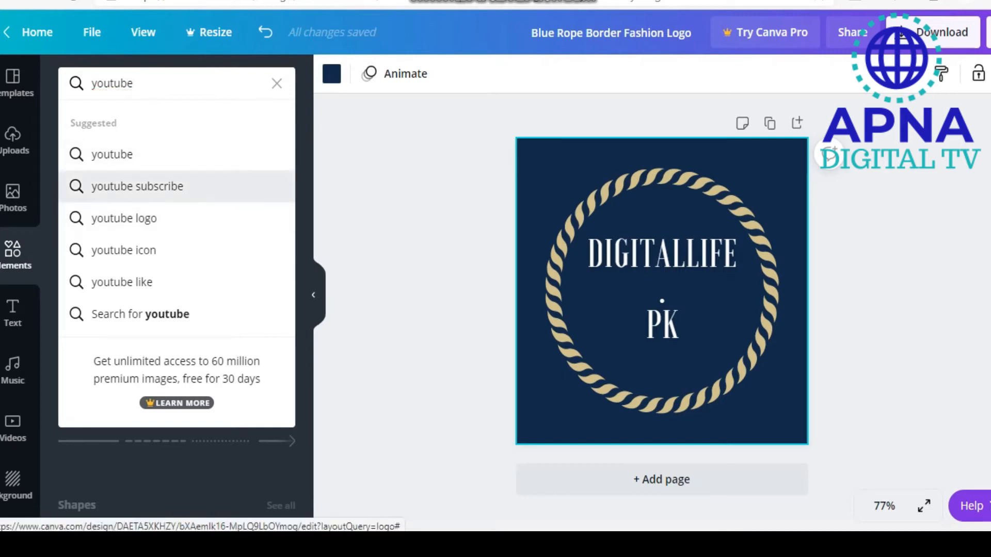
{"action": "left_click", "coordinate": [137, 186]}
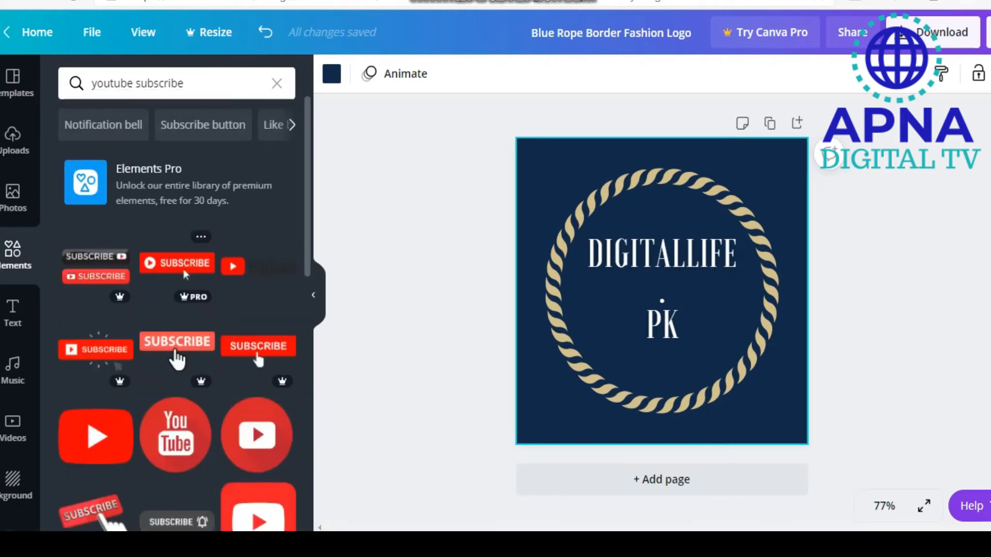
{"action": "scroll", "coordinate": [175, 403], "scroll_direction": "down", "scroll_amount": 1}
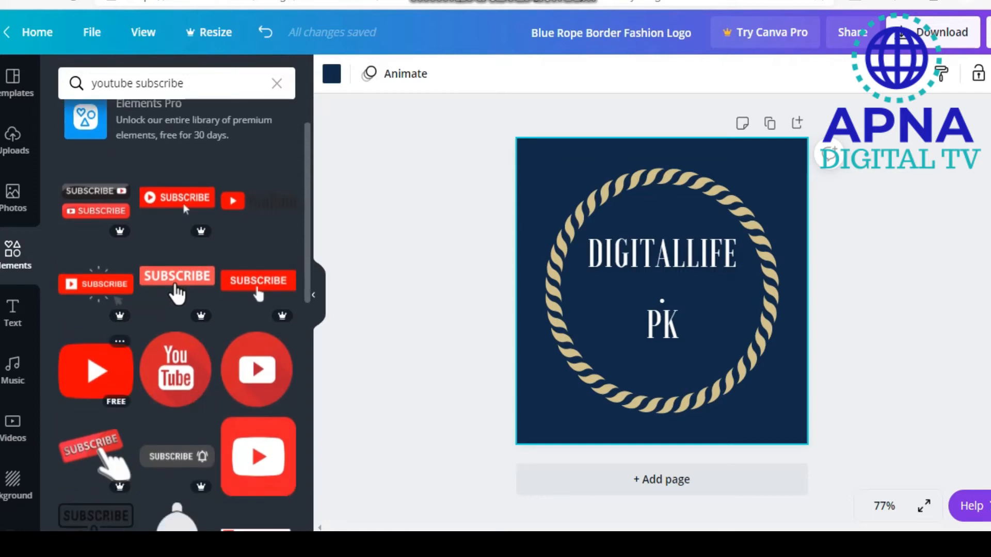
{"action": "left_click", "coordinate": [95, 371]}
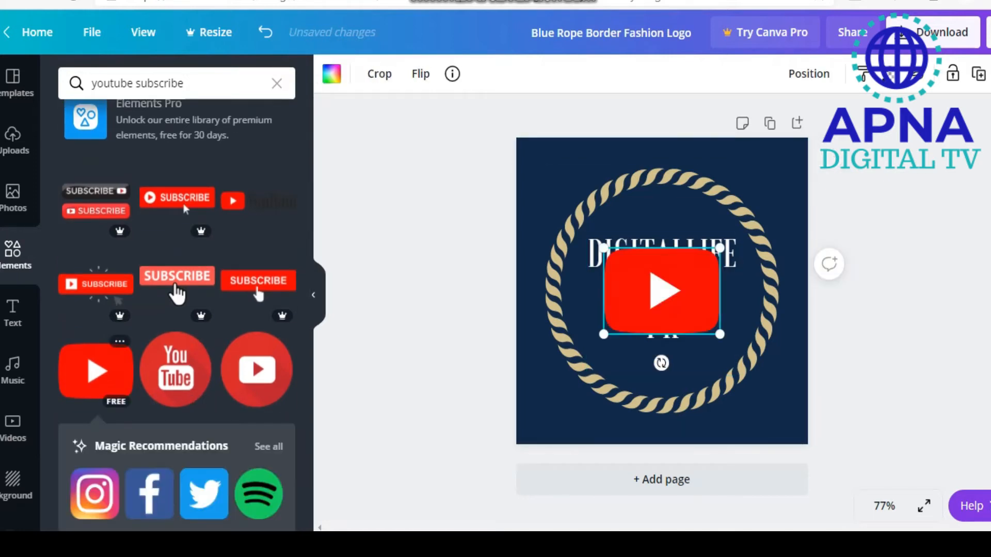
- Shrink the YouTube play-button graphic and center it above the "DIGITALLIFE" heading inside the rope circle
{"action": "left_click_drag", "start_coordinate": [720, 334], "coordinate": [678, 304]}
{"action": "left_click_drag", "start_coordinate": [641, 276], "coordinate": [663, 214]}
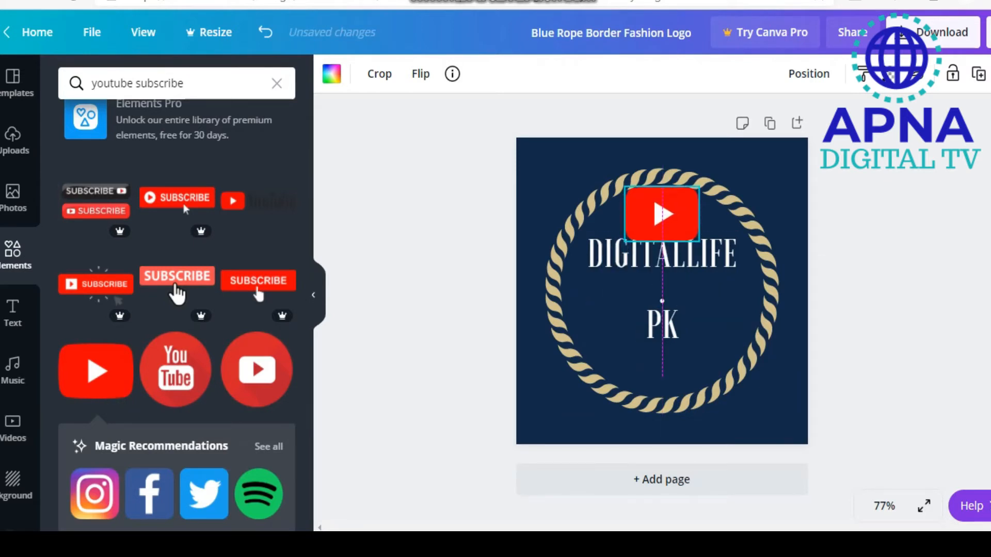
{"action": "left_click_drag", "start_coordinate": [699, 241], "coordinate": [662, 210]}
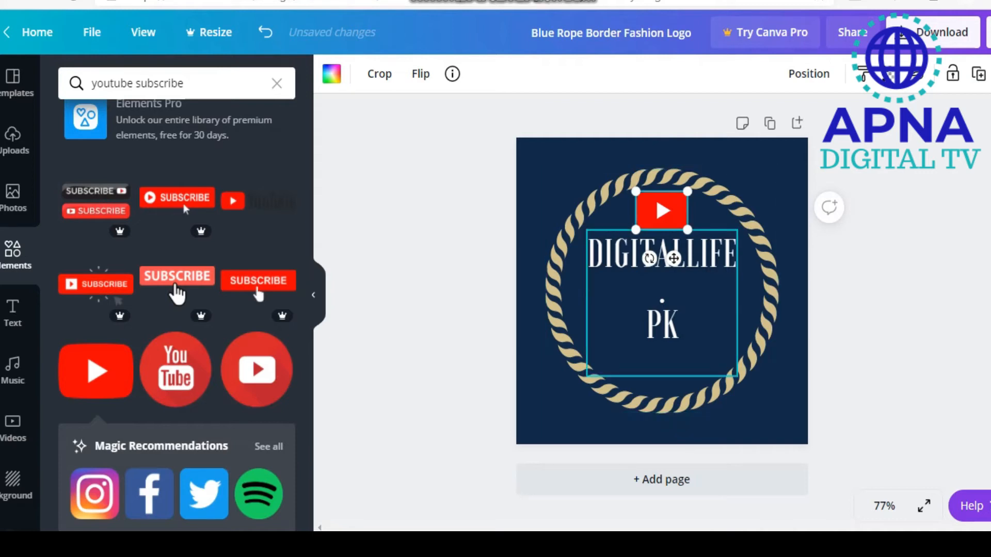
{"action": "key", "text": "Escape"}
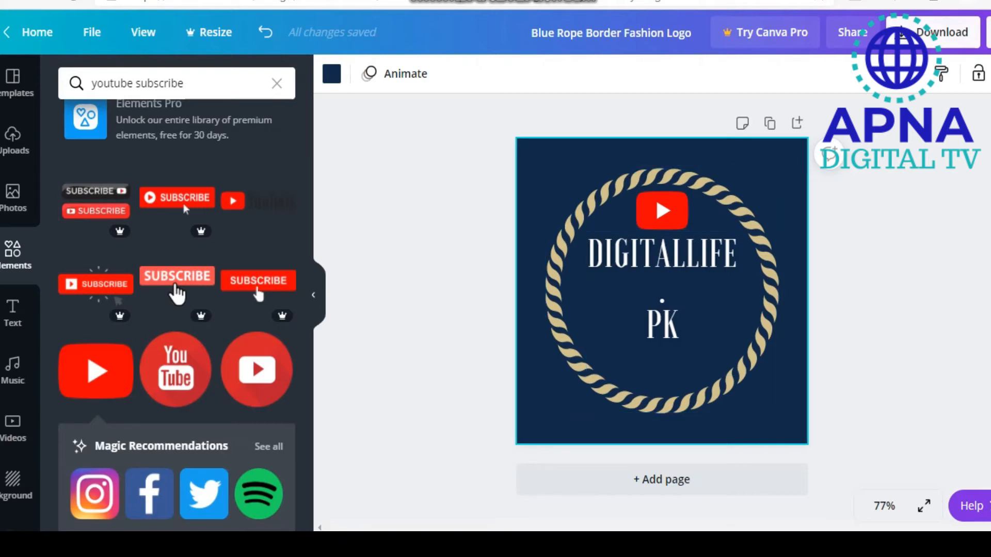
- Download the finished logo as a PNG and dismiss the referral offer
{"action": "left_click", "coordinate": [902, 33]}
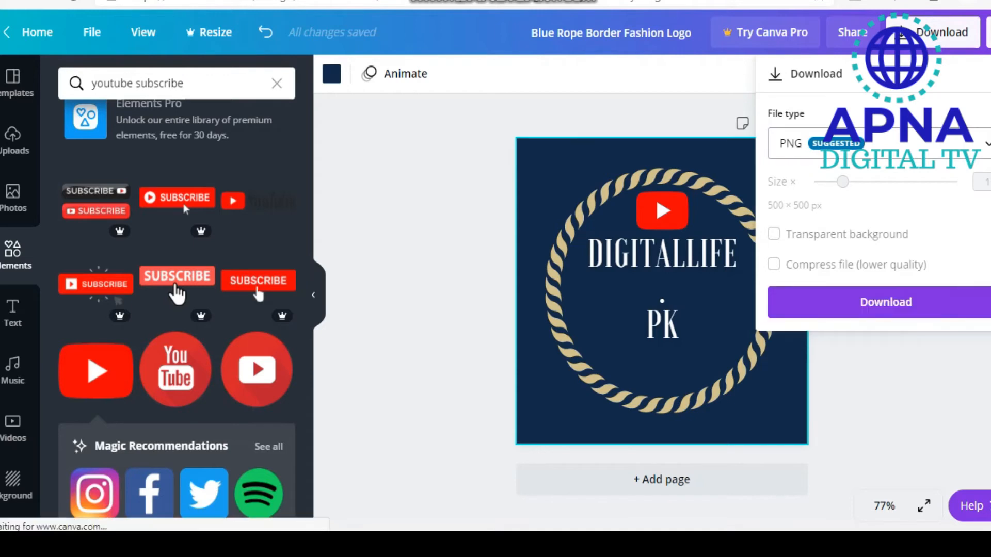
{"action": "left_click", "coordinate": [877, 144]}
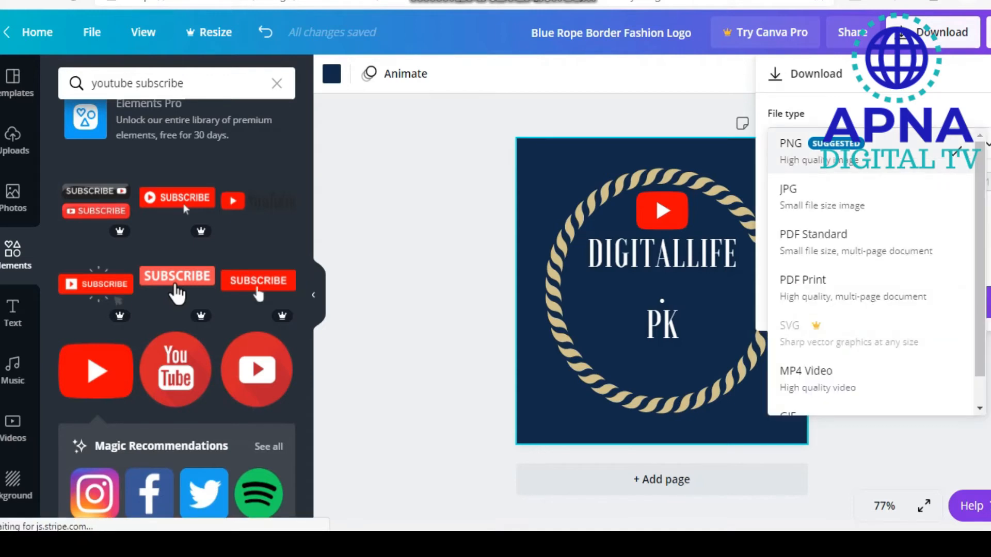
{"action": "left_click", "coordinate": [870, 151]}
{"action": "left_click", "coordinate": [886, 302]}
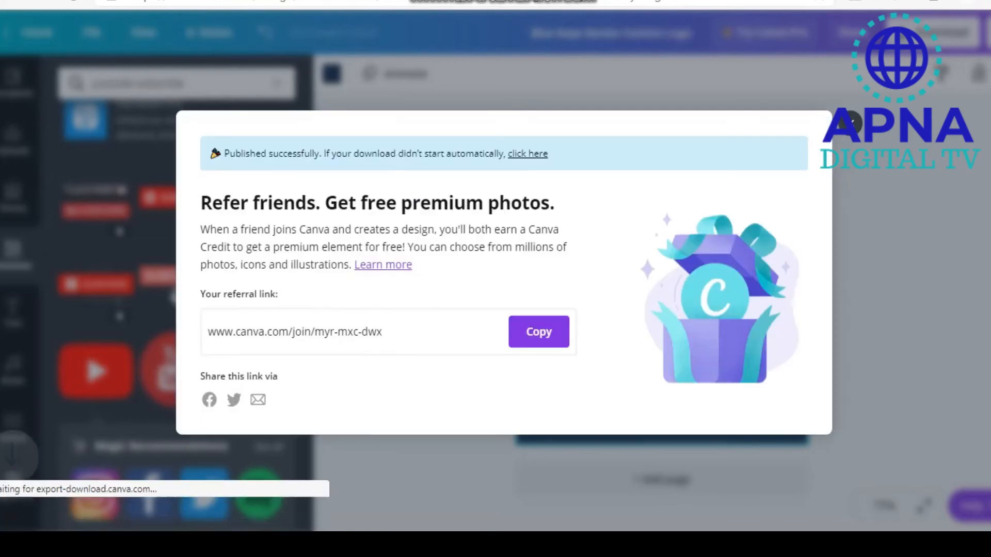
{"action": "key", "text": "Escape"}
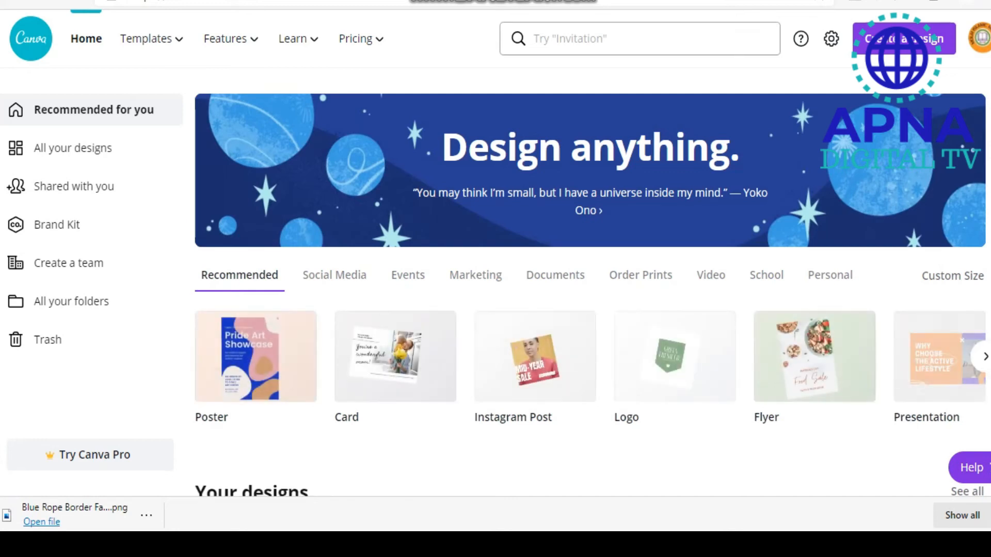
- Search the templates for "youtube channel art", open the red and white "THE YOLO GAMER" design, and return to the home page
{"action": "left_click", "coordinate": [640, 38]}
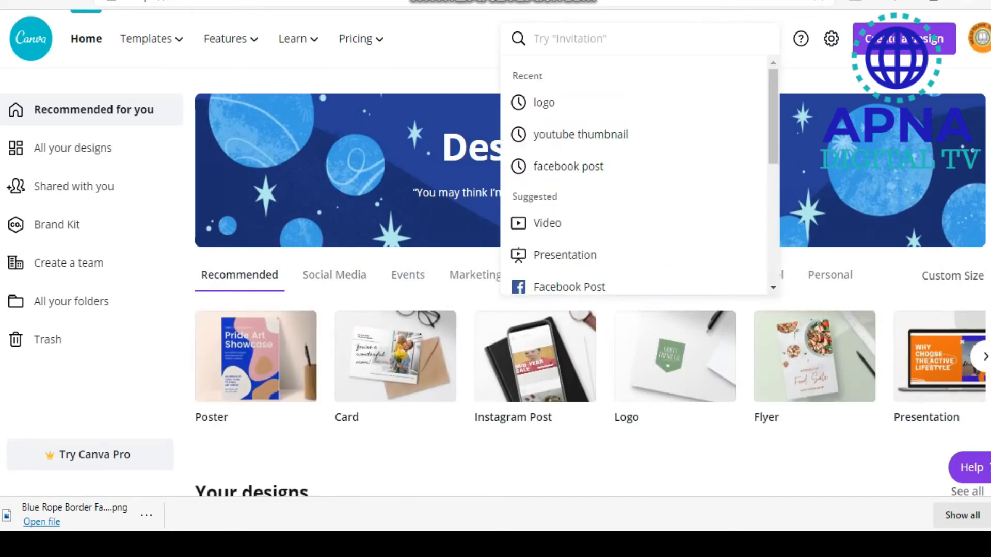
{"action": "type", "text": "youtube"}
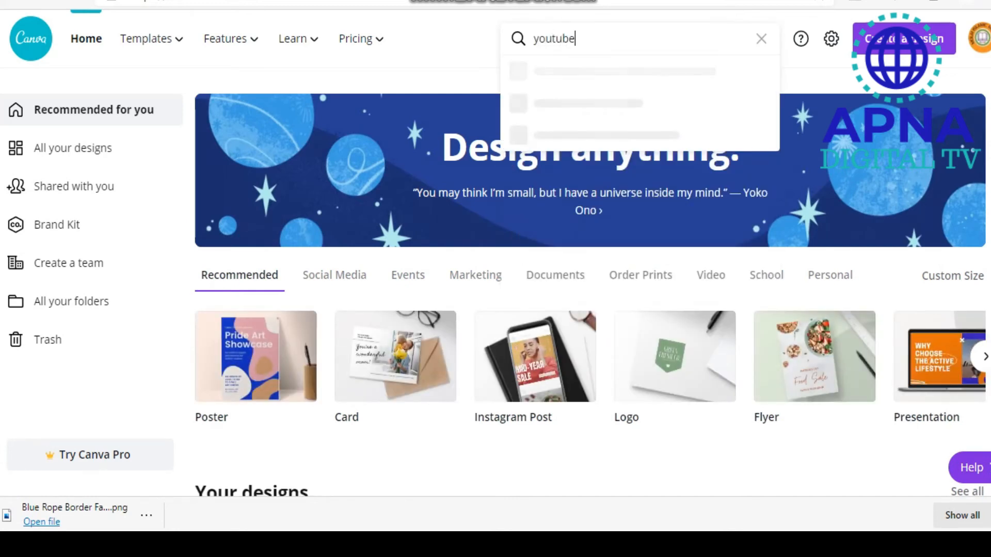
{"action": "type", "text": " channel art"}
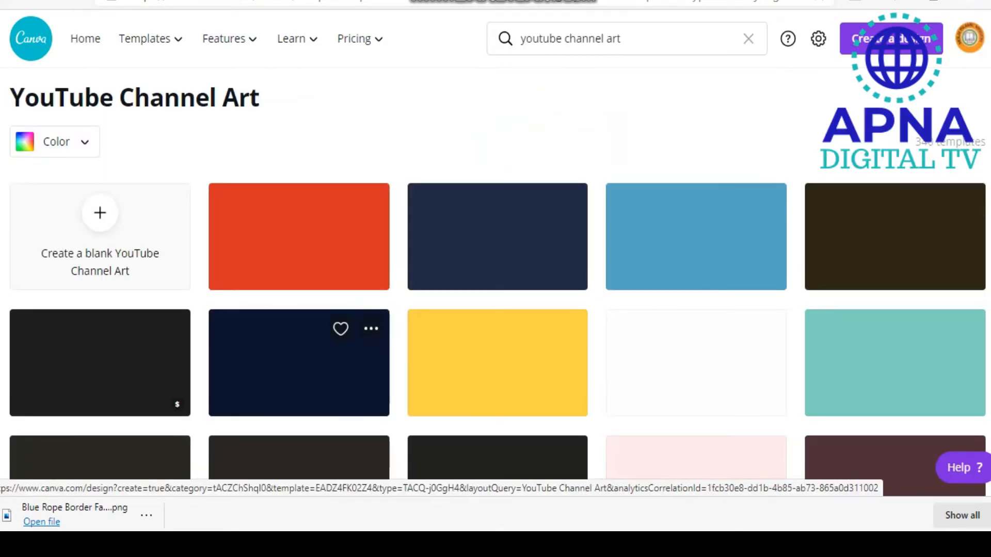
{"action": "scroll", "coordinate": [497, 416], "scroll_direction": "down", "scroll_amount": 1}
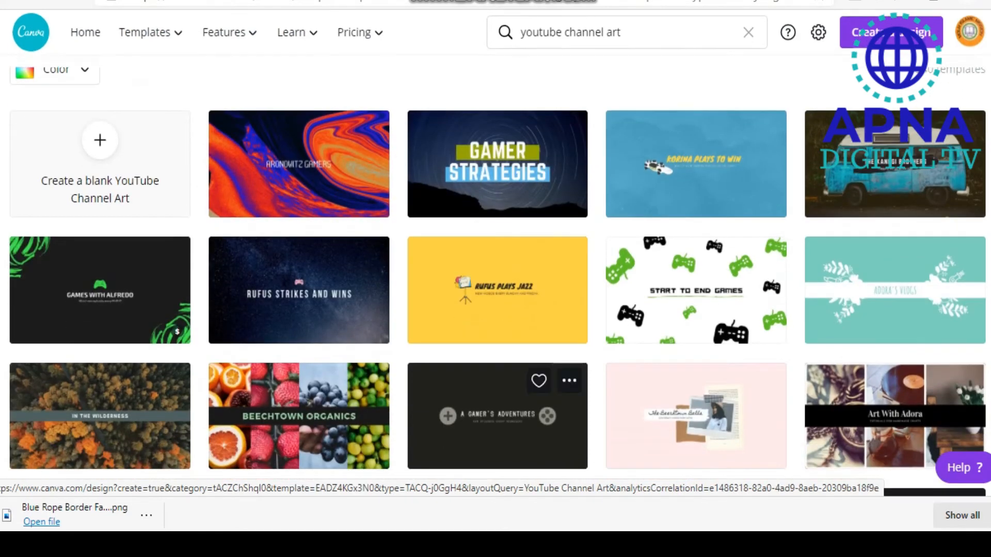
{"action": "scroll", "coordinate": [497, 387], "scroll_direction": "down", "scroll_amount": 8}
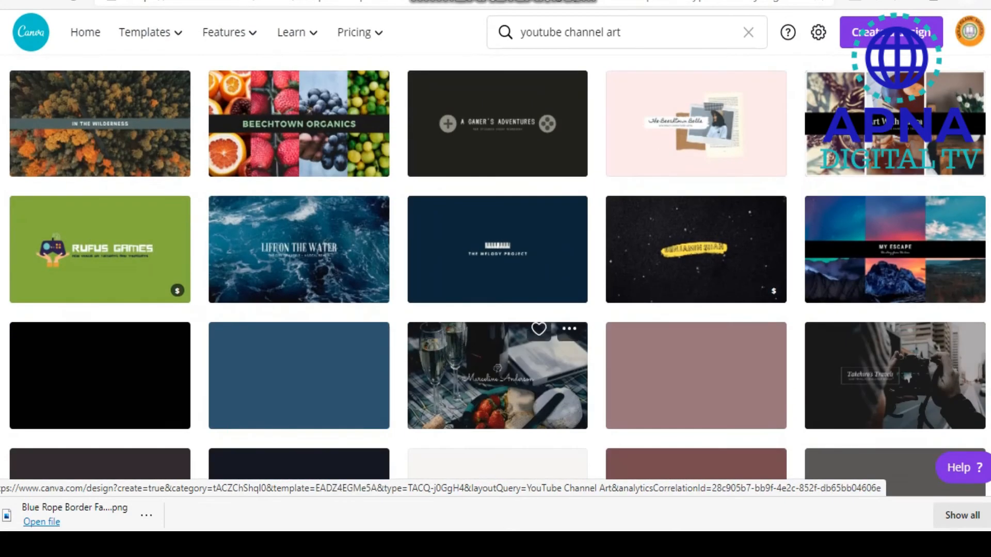
{"action": "scroll", "coordinate": [498, 361], "scroll_direction": "down", "scroll_amount": 7}
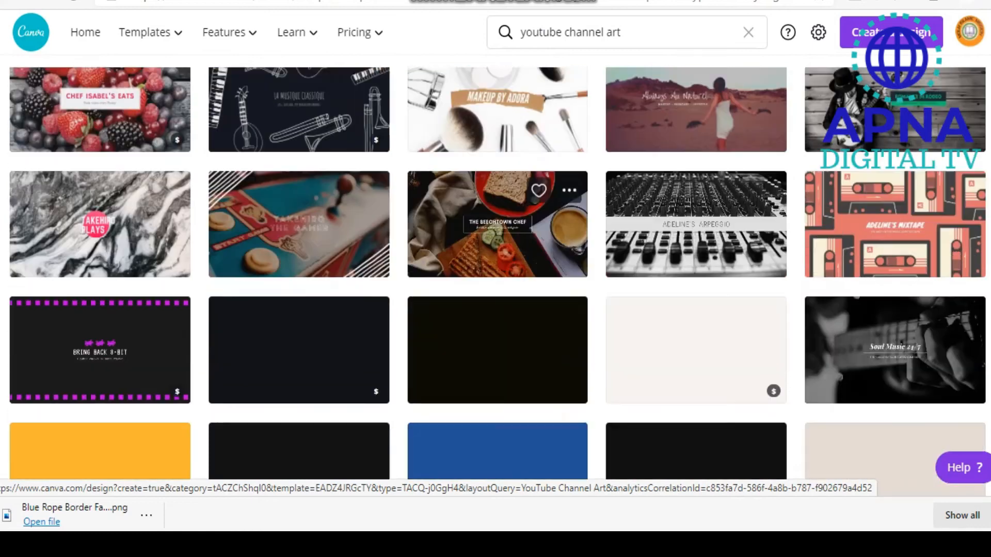
{"action": "scroll", "coordinate": [497, 387], "scroll_direction": "down", "scroll_amount": 4}
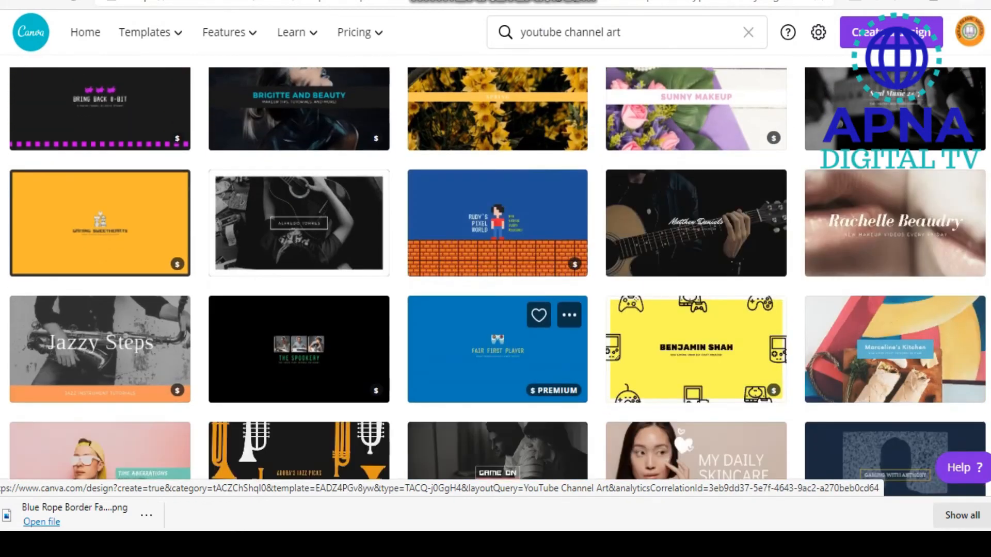
{"action": "scroll", "coordinate": [498, 387], "scroll_direction": "down", "scroll_amount": 4}
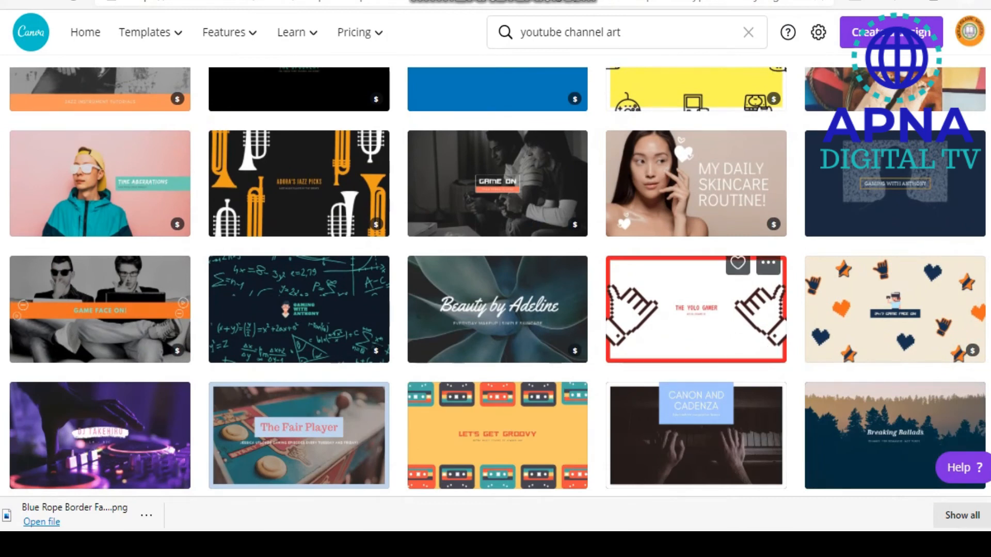
{"action": "left_click", "coordinate": [697, 320]}
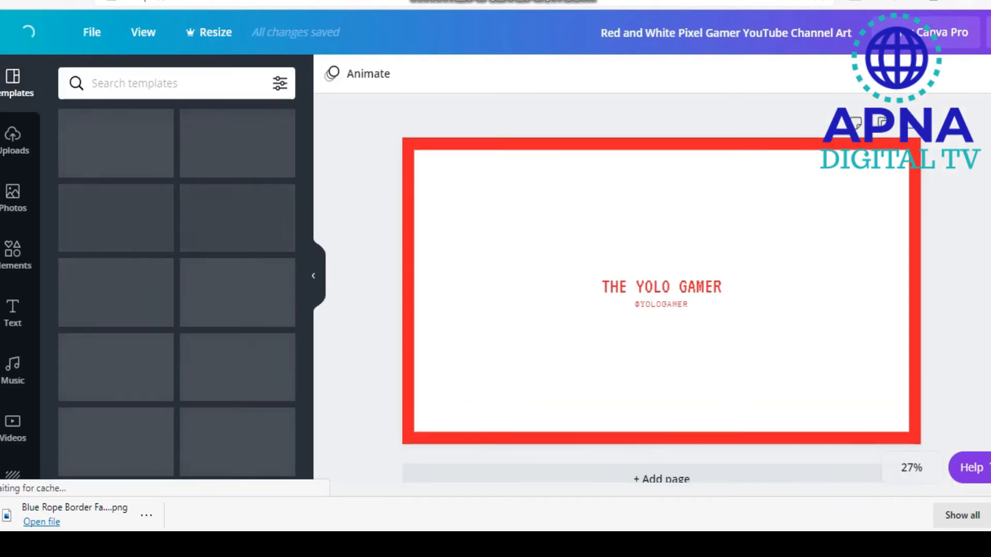
{"action": "left_click", "coordinate": [9, 2]}
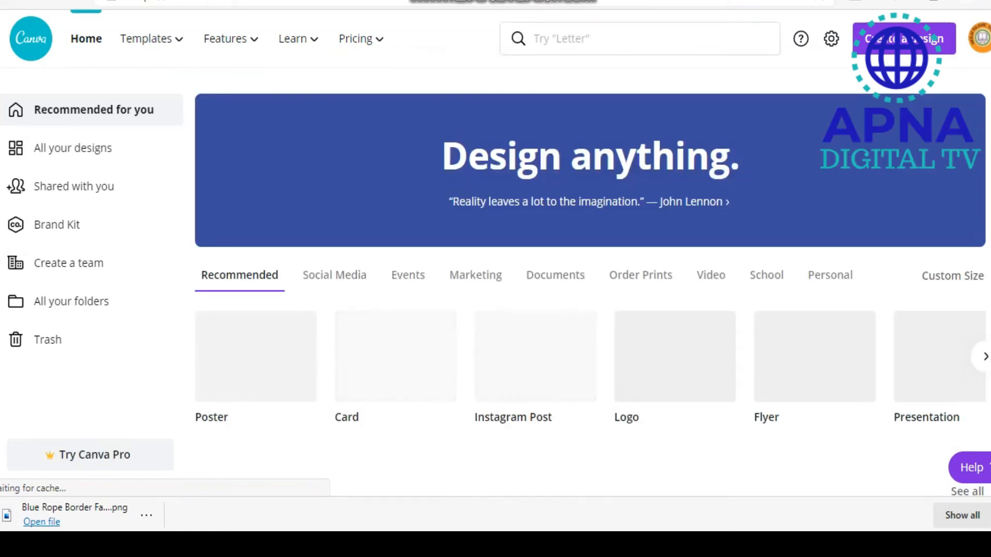
- Search the templates for "youtube channel art" and open the yellow cassette-tape design titled "LET'S GET GROOVY"
{"action": "left_click", "coordinate": [561, 38]}
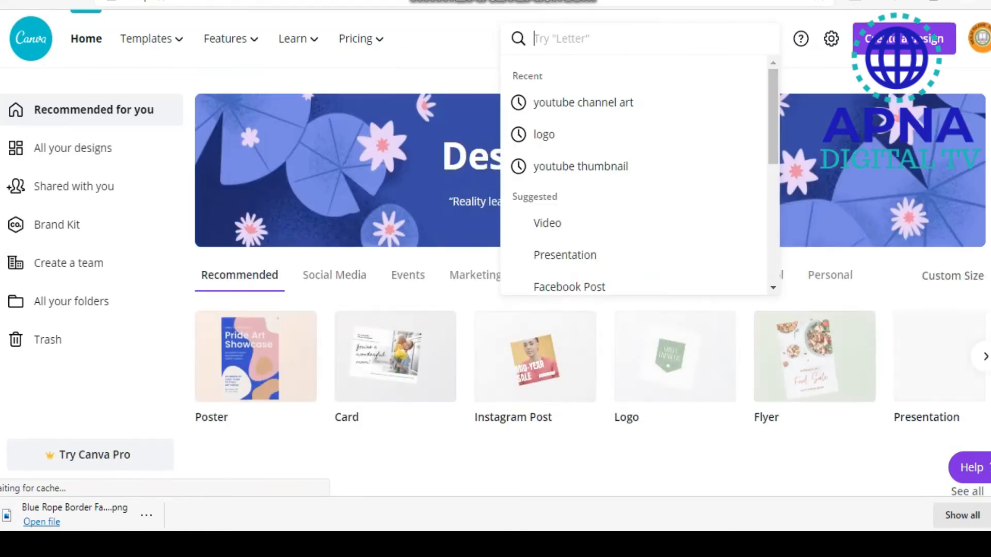
{"action": "type", "text": "youtube channel art"}
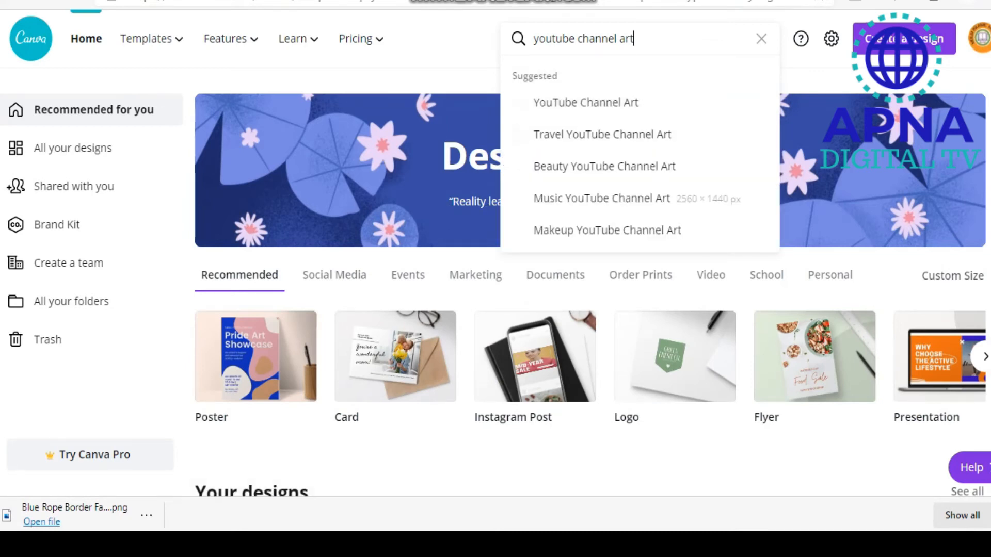
{"action": "key", "text": "Return"}
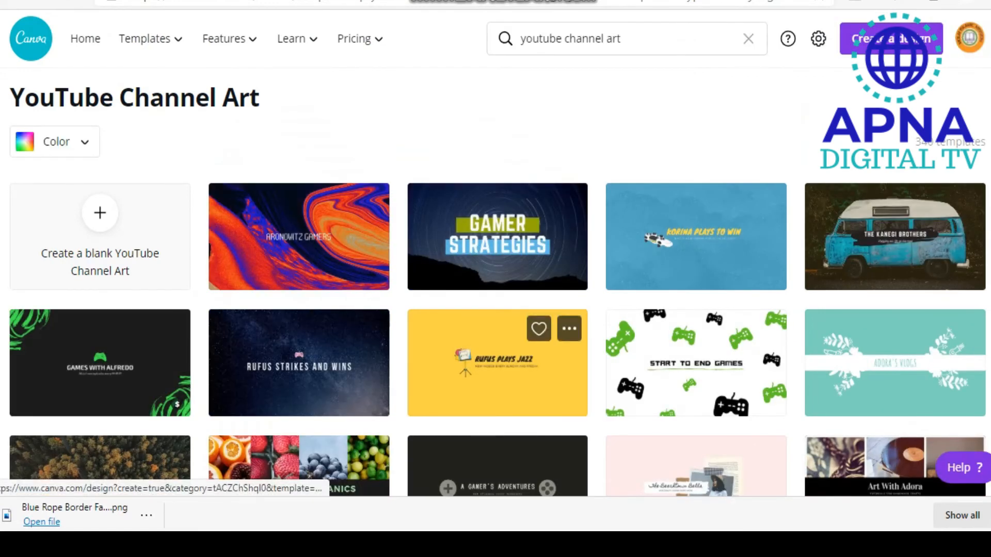
{"action": "scroll", "coordinate": [495, 392], "scroll_direction": "down", "scroll_amount": 1}
{"action": "scroll", "coordinate": [498, 398], "scroll_direction": "down", "scroll_amount": 2}
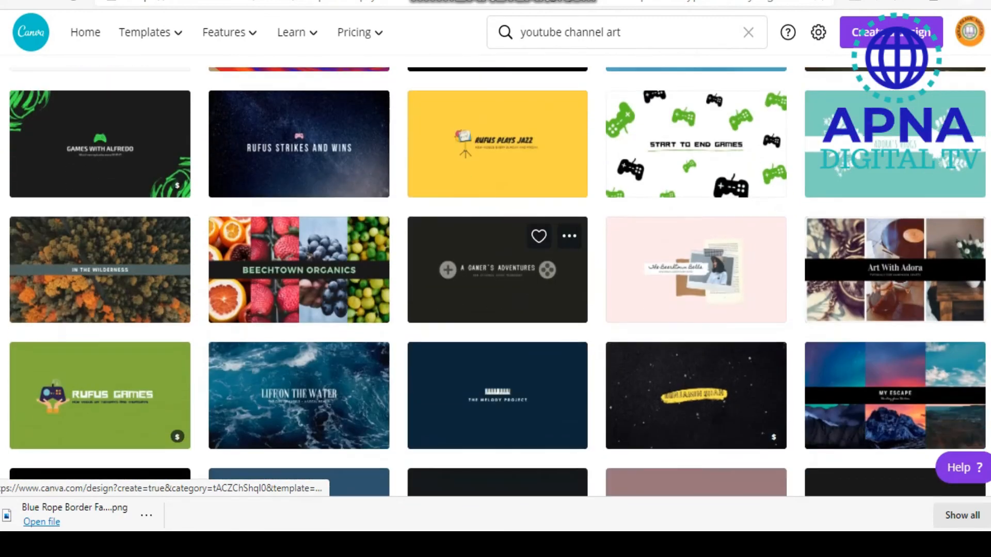
{"action": "scroll", "coordinate": [498, 398], "scroll_direction": "down", "scroll_amount": 3}
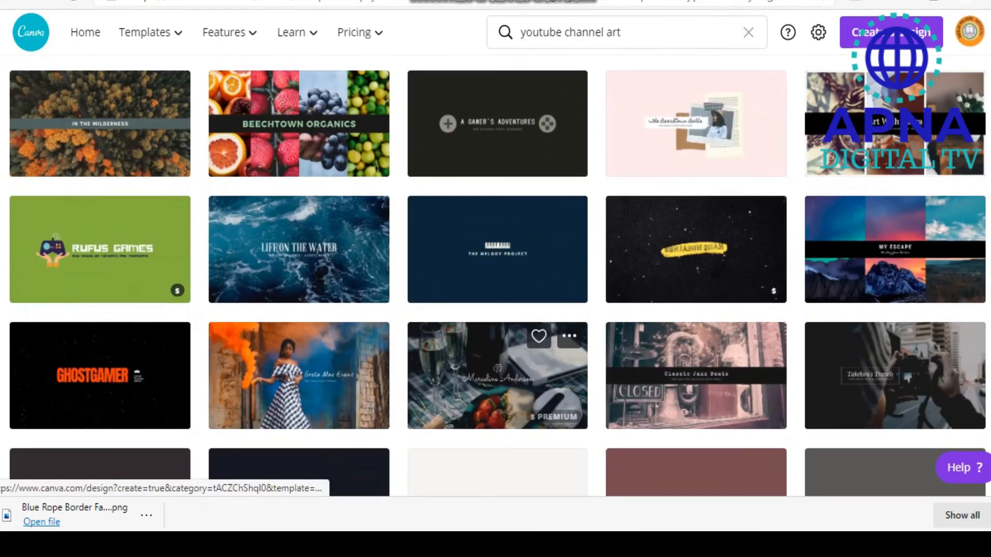
{"action": "scroll", "coordinate": [497, 397], "scroll_direction": "down", "scroll_amount": 3}
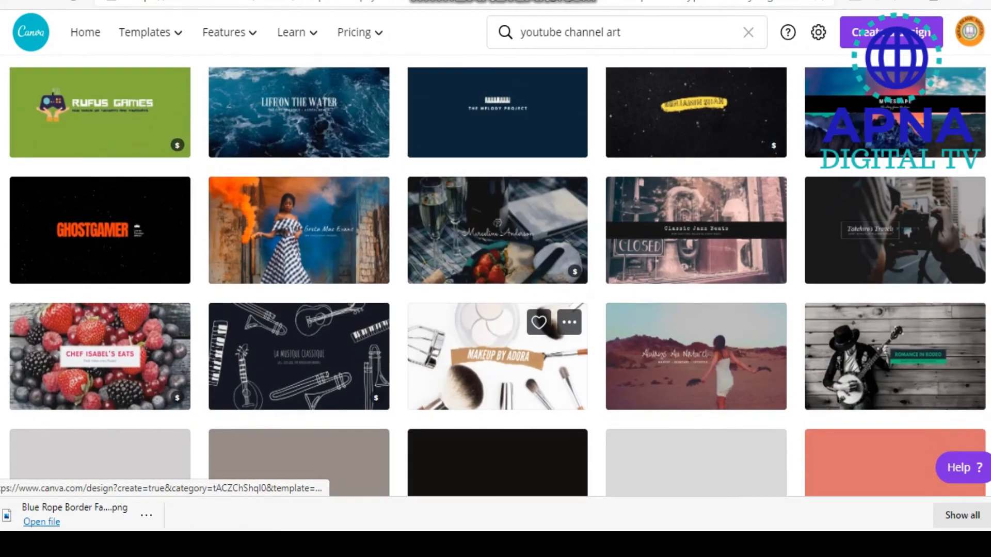
{"action": "scroll", "coordinate": [497, 398], "scroll_direction": "down", "scroll_amount": 2}
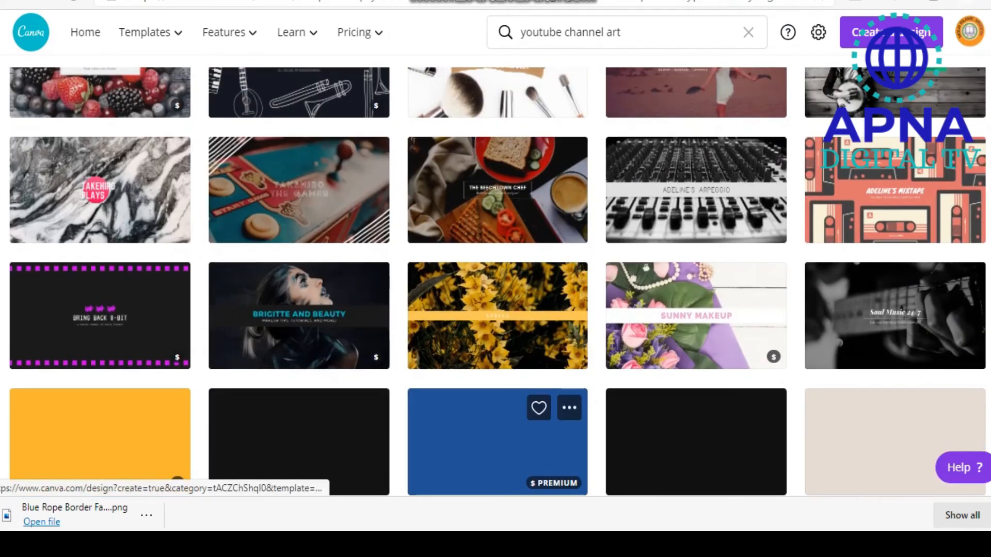
{"action": "scroll", "coordinate": [497, 397], "scroll_direction": "down", "scroll_amount": 1}
{"action": "scroll", "coordinate": [498, 397], "scroll_direction": "down", "scroll_amount": 3}
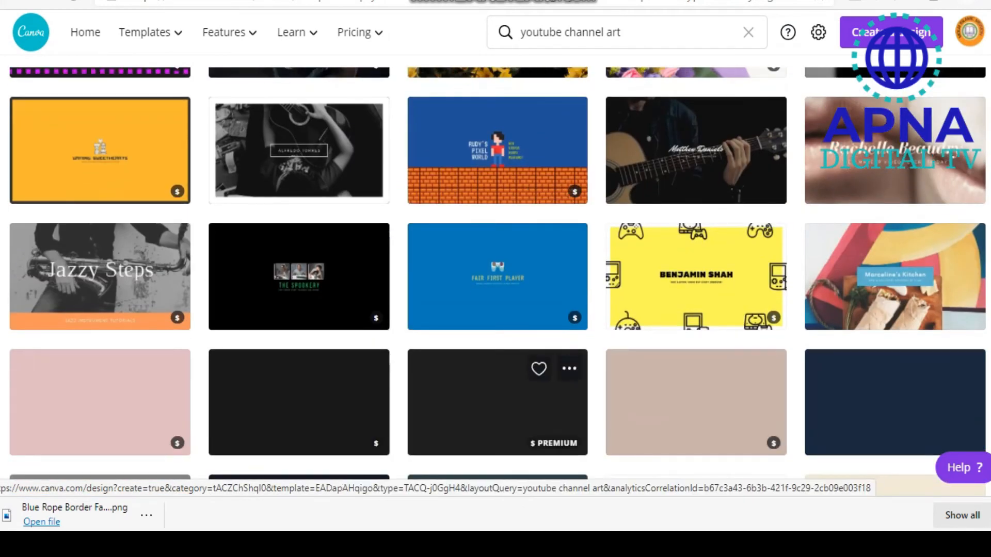
{"action": "scroll", "coordinate": [498, 398], "scroll_direction": "down", "scroll_amount": 2}
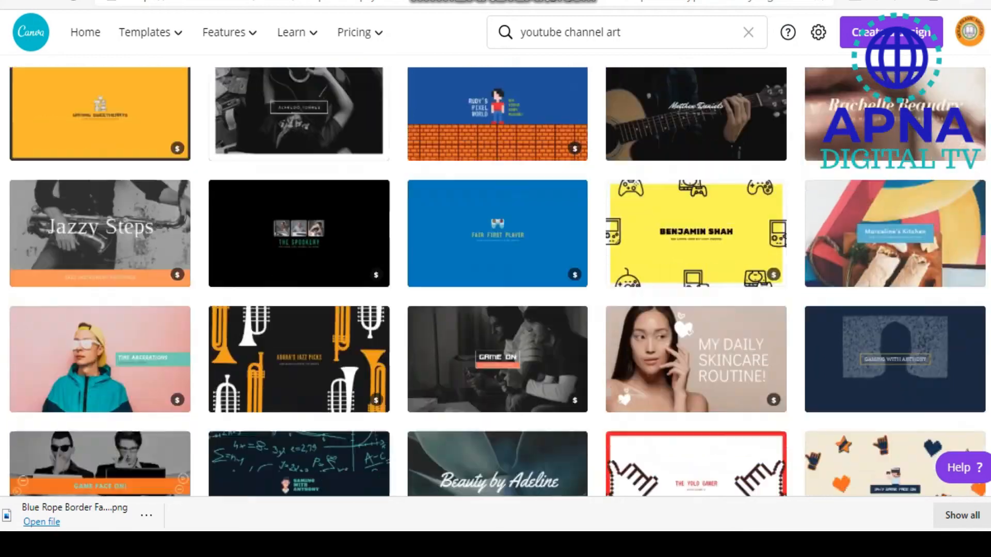
{"action": "scroll", "coordinate": [498, 284], "scroll_direction": "down", "scroll_amount": 1}
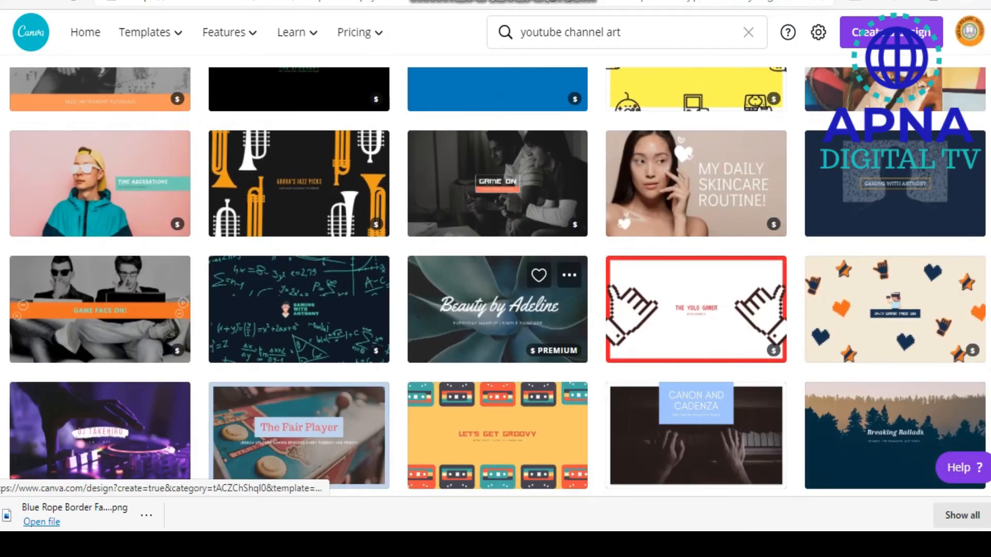
{"action": "scroll", "coordinate": [497, 309], "scroll_direction": "down", "scroll_amount": 2}
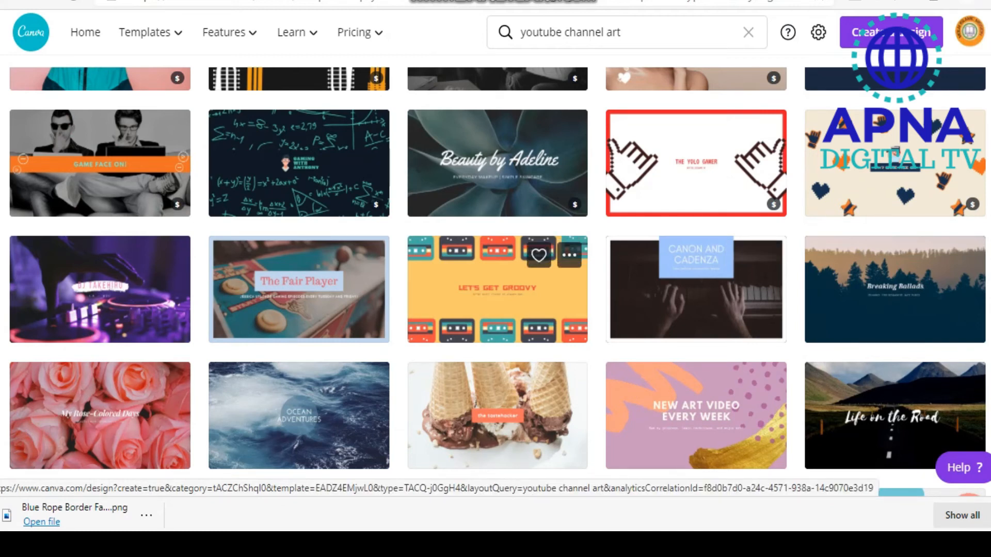
{"action": "left_click", "coordinate": [497, 289]}
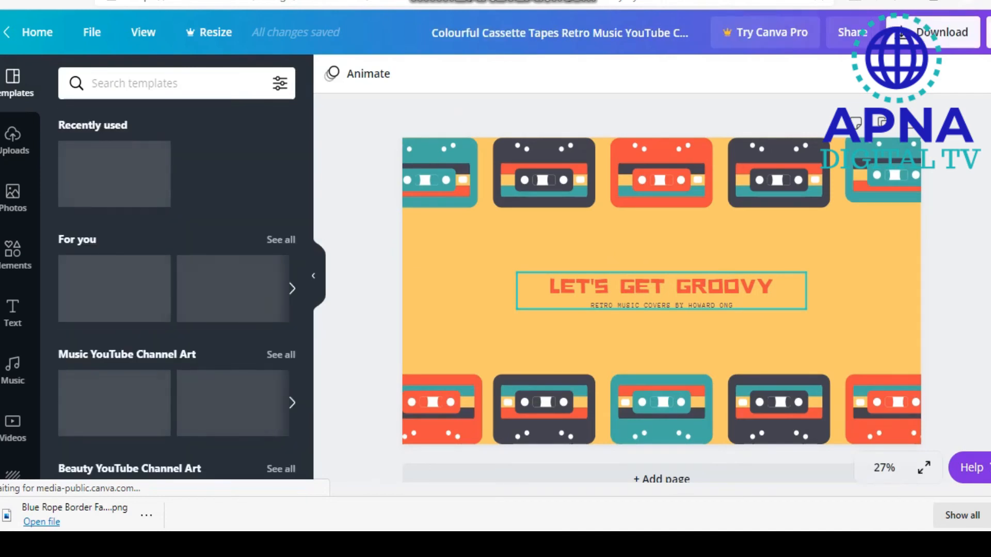
- Replace the "LET'S GET GROOVY" heading with "DIGITAL LIFE", "." and "PK" on three separate lines
{"action": "double_click", "coordinate": [661, 287]}
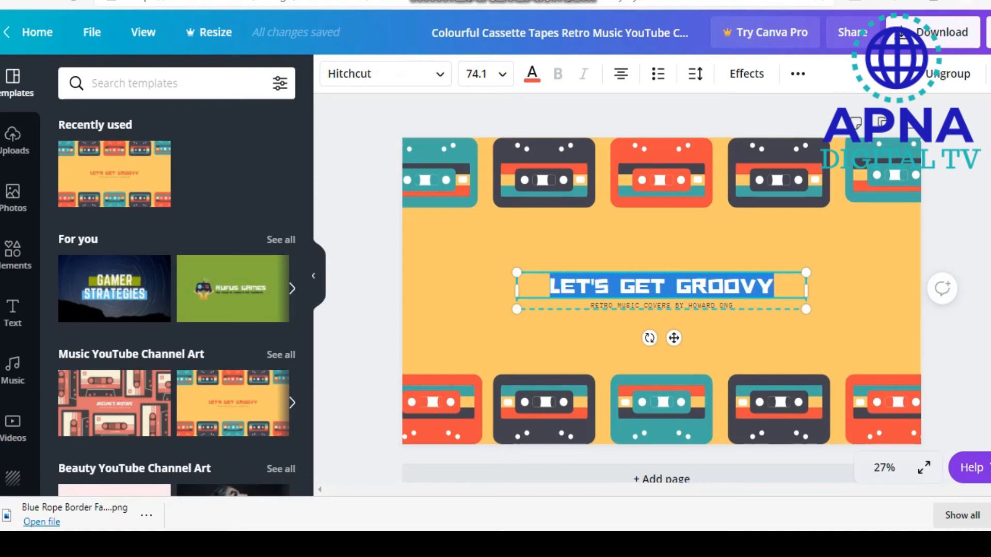
{"action": "type", "text": "DIGITAL"}
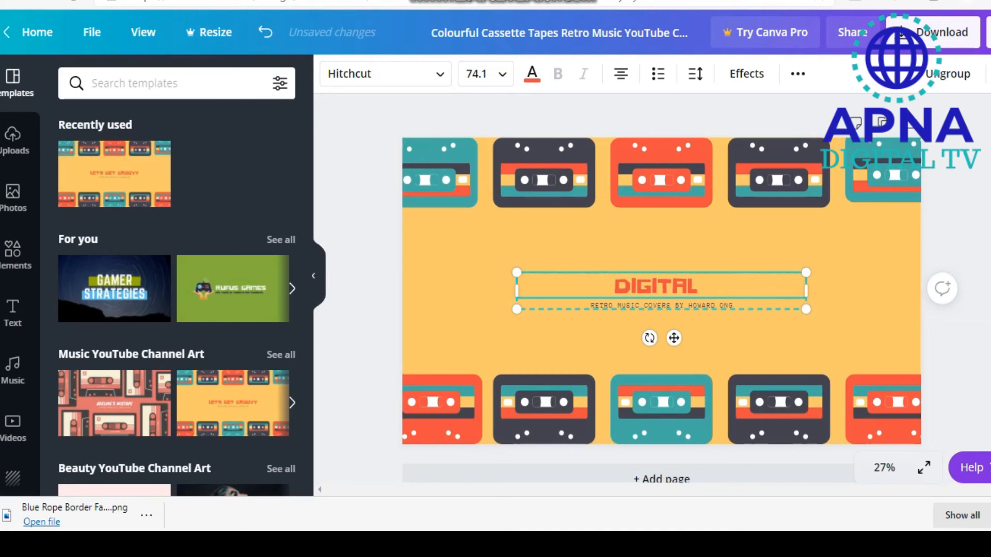
{"action": "type", "text": " LIFE"}
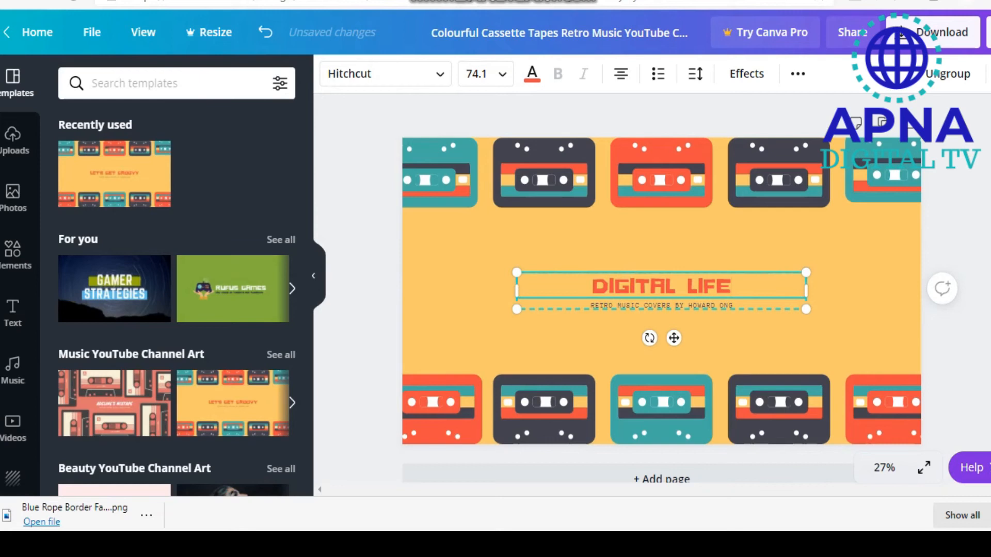
{"action": "key", "text": "Return"}
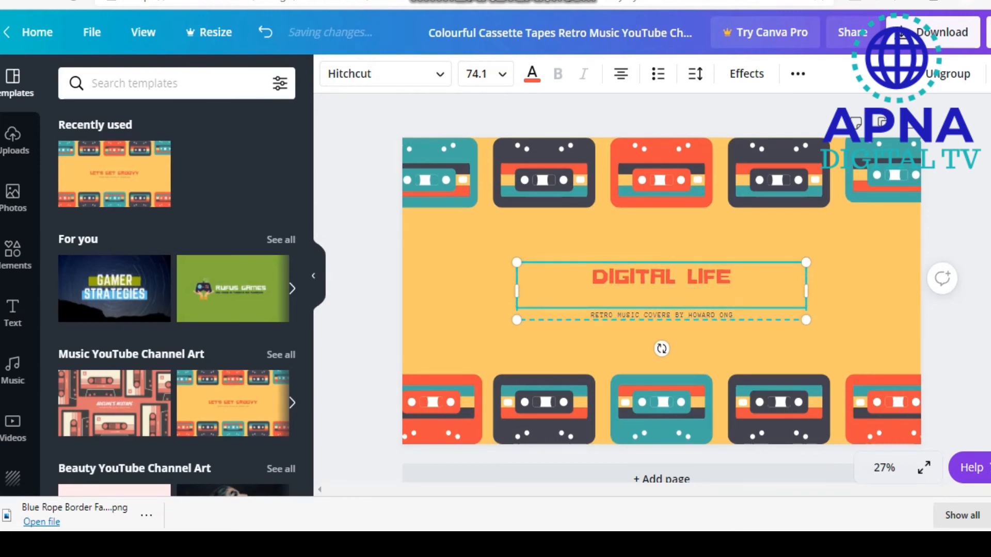
{"action": "type", "text": "."}
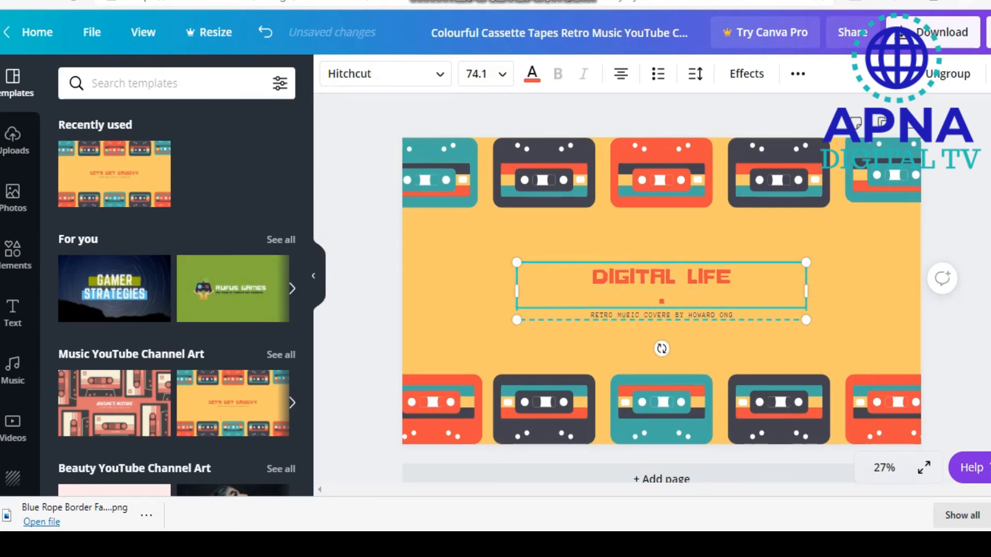
{"action": "key", "text": "Return"}
{"action": "type", "text": "PK"}
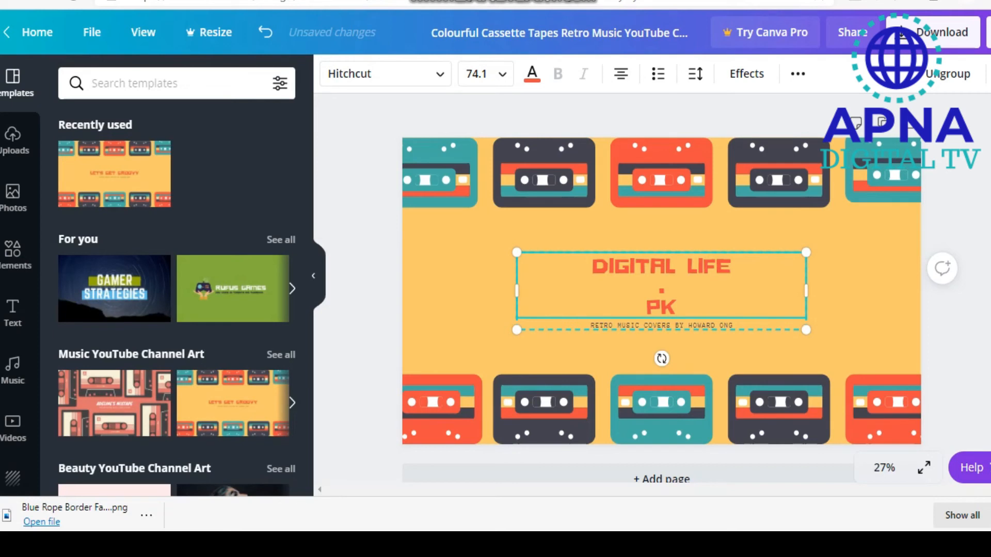
- Shrink the heading text group to font size 63.5, keeping it centered between the cassette rows
{"action": "left_click", "coordinate": [460, 291]}
{"action": "left_click", "coordinate": [661, 287]}
{"action": "left_click_drag", "start_coordinate": [806, 330], "coordinate": [786, 324]}
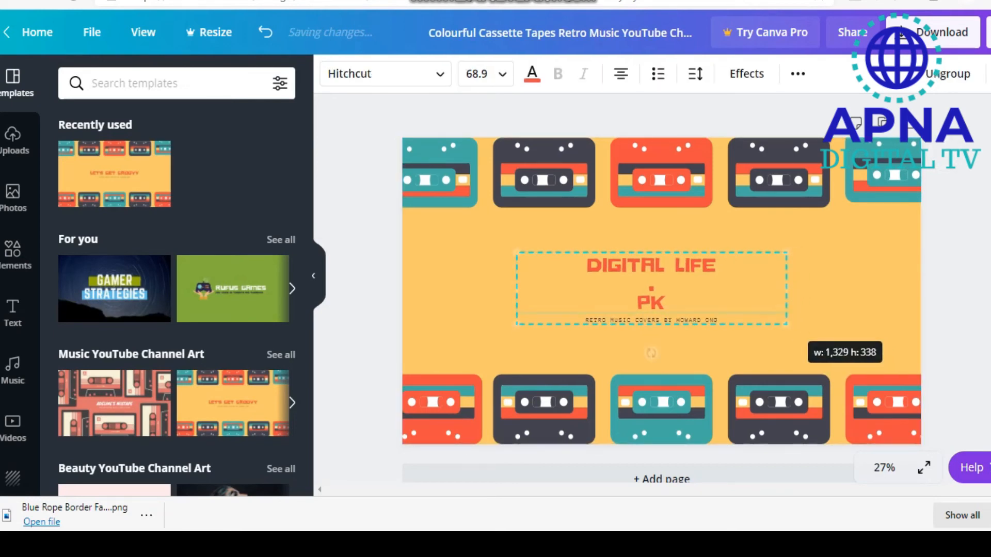
{"action": "left_click_drag", "start_coordinate": [517, 252], "coordinate": [537, 257]}
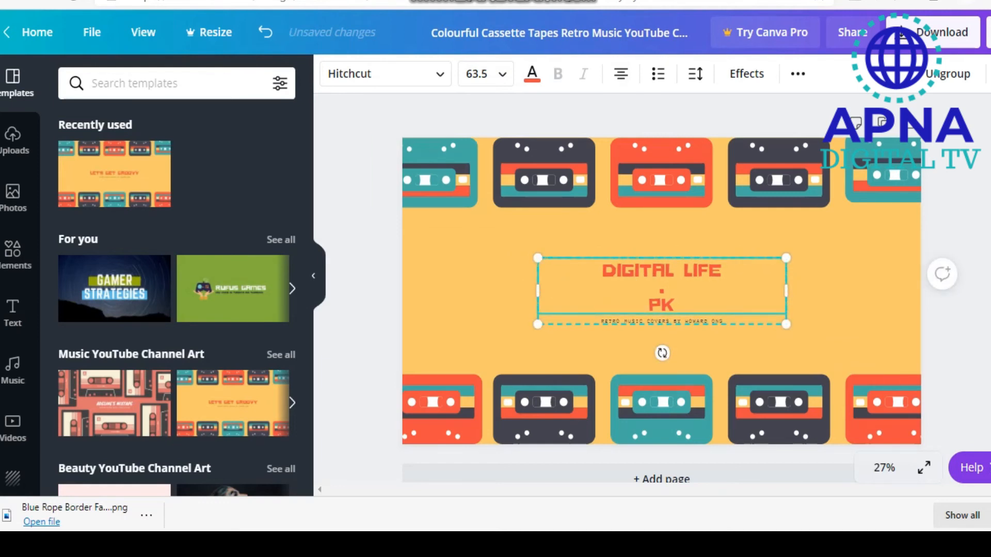
- Try the Splice and Hollow effects on the heading, apply Lift instead, and color the text dark blue
{"action": "left_click", "coordinate": [747, 73]}
{"action": "left_click", "coordinate": [176, 256]}
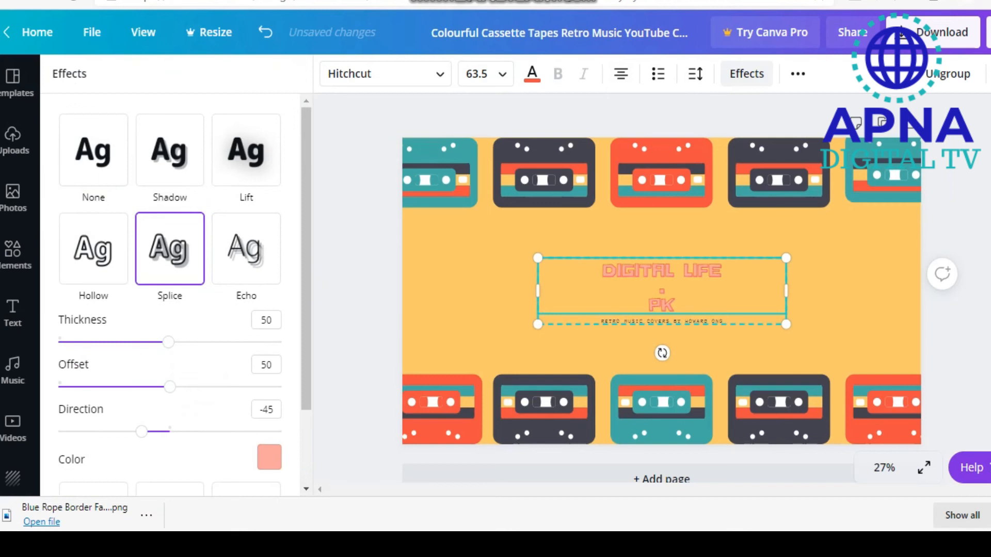
{"action": "left_click", "coordinate": [94, 249]}
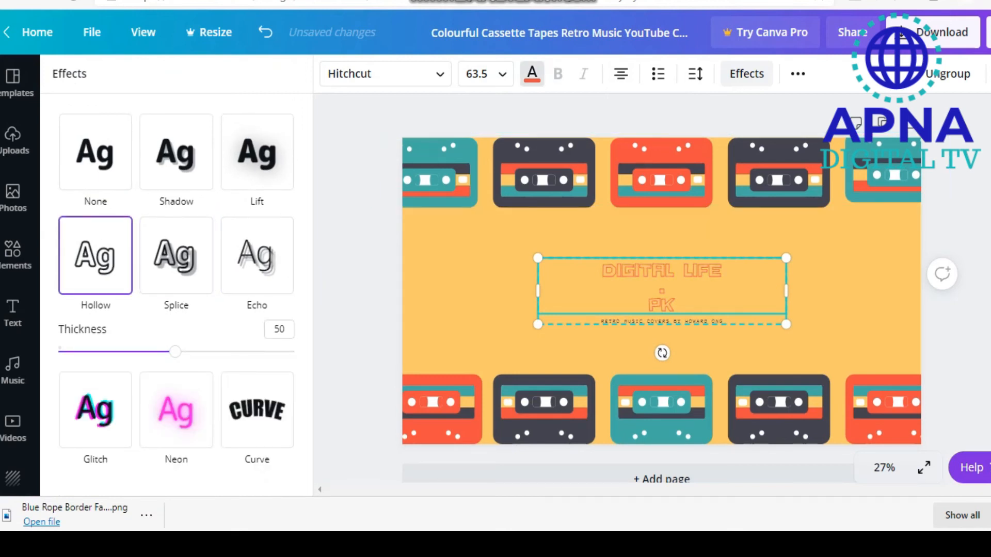
{"action": "left_click", "coordinate": [257, 152]}
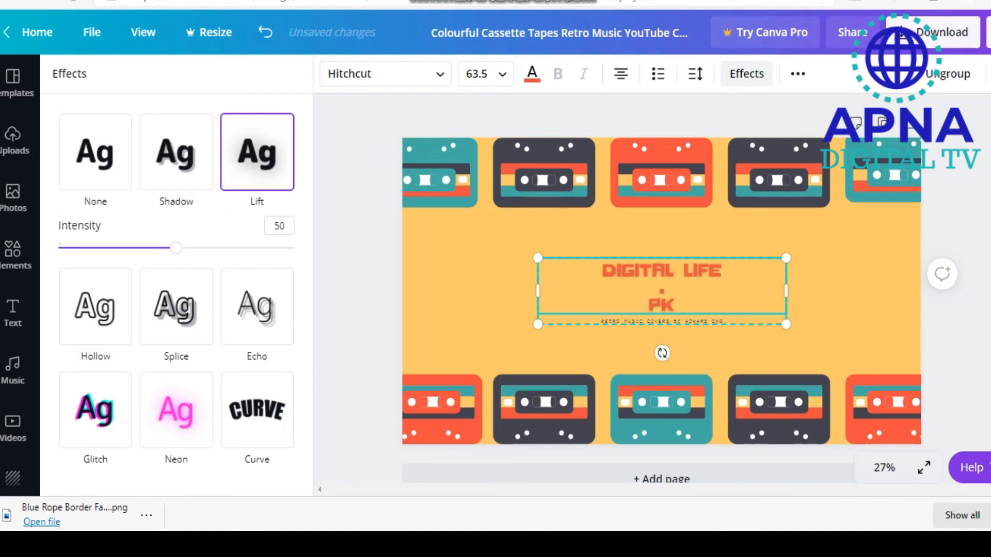
{"action": "left_click", "coordinate": [532, 73]}
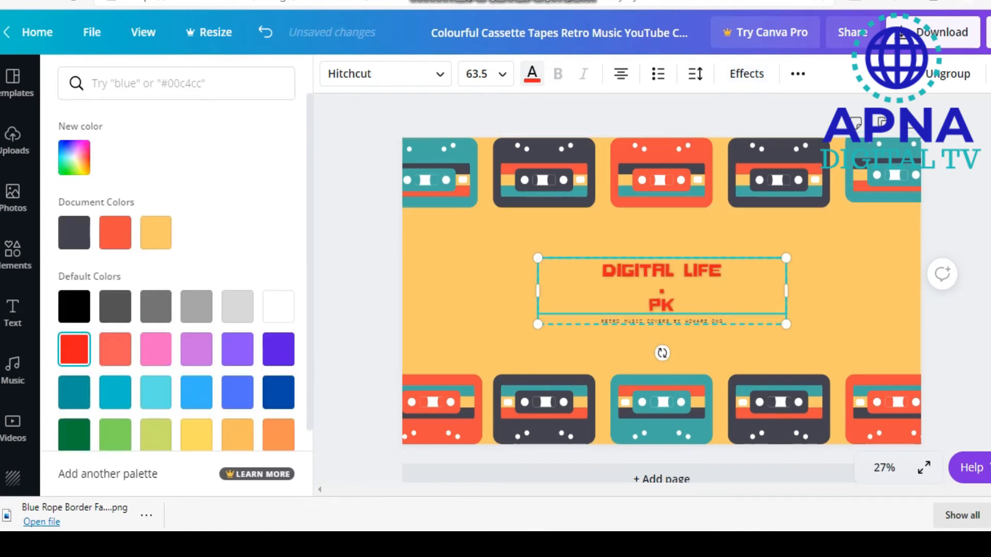
{"action": "left_click", "coordinate": [279, 392]}
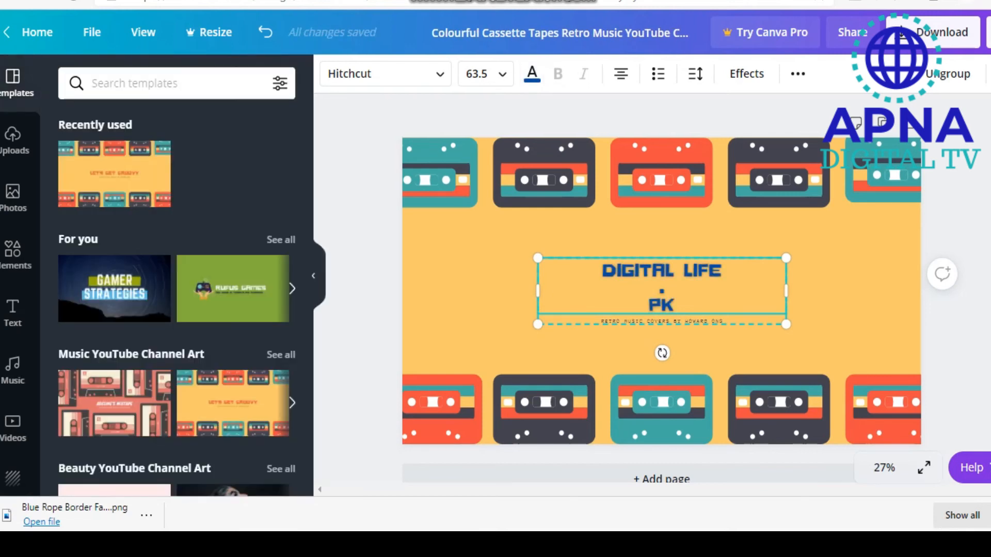
- Delete the small retro music subtitle below the heading and nudge the heading slightly to the left
{"action": "left_click", "coordinate": [661, 321]}
{"action": "triple_click", "coordinate": [717, 321]}
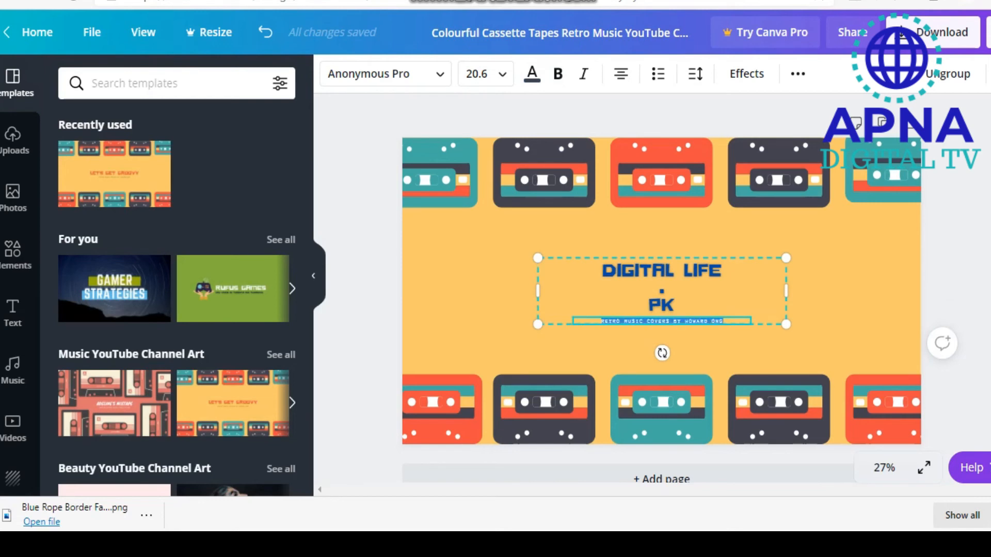
{"action": "key", "text": "BackSpace"}
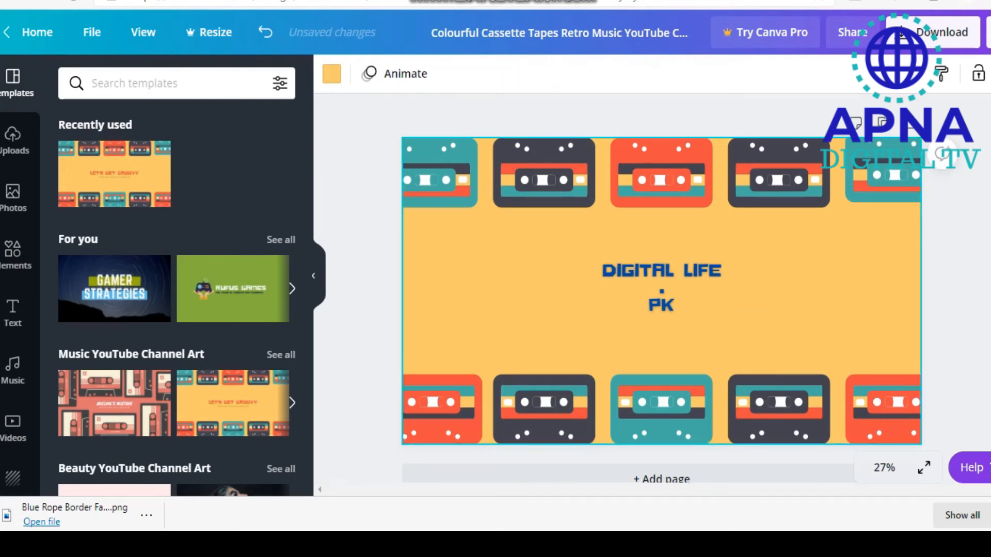
{"action": "left_click_drag", "start_coordinate": [661, 290], "coordinate": [652, 290]}
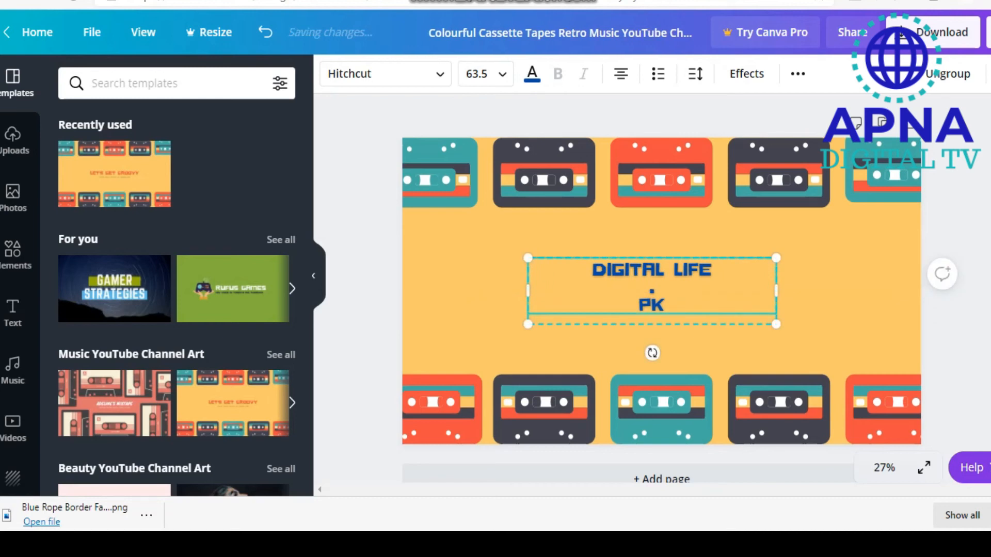
- Download the finished channel art as a PNG and dismiss the post-scheduling offer
{"action": "left_click", "coordinate": [902, 34]}
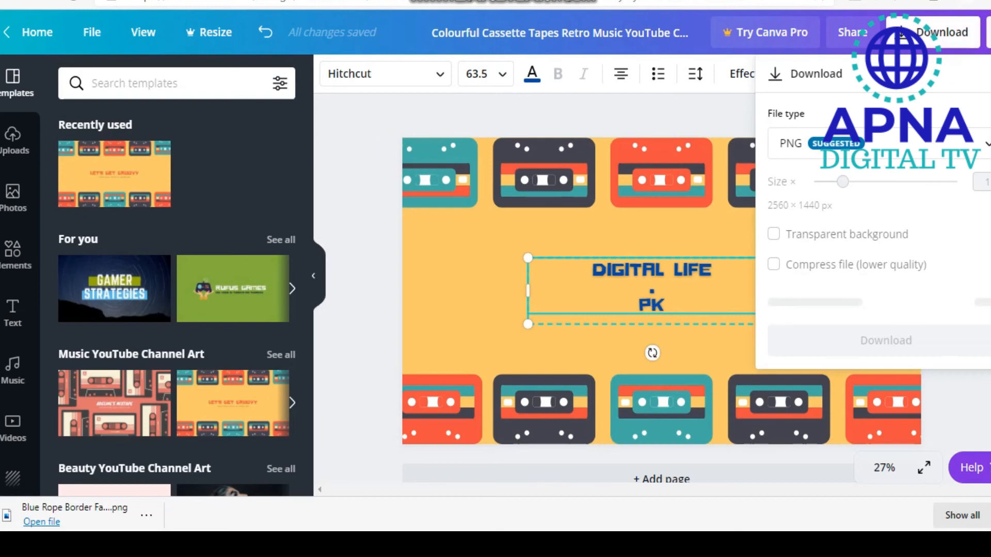
{"action": "left_click", "coordinate": [886, 302]}
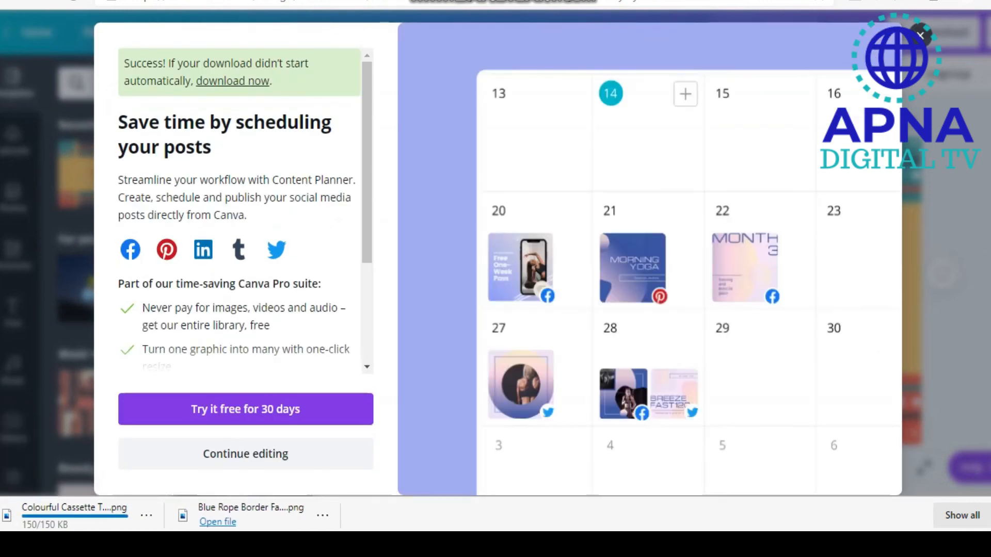
{"action": "key", "text": "Escape"}
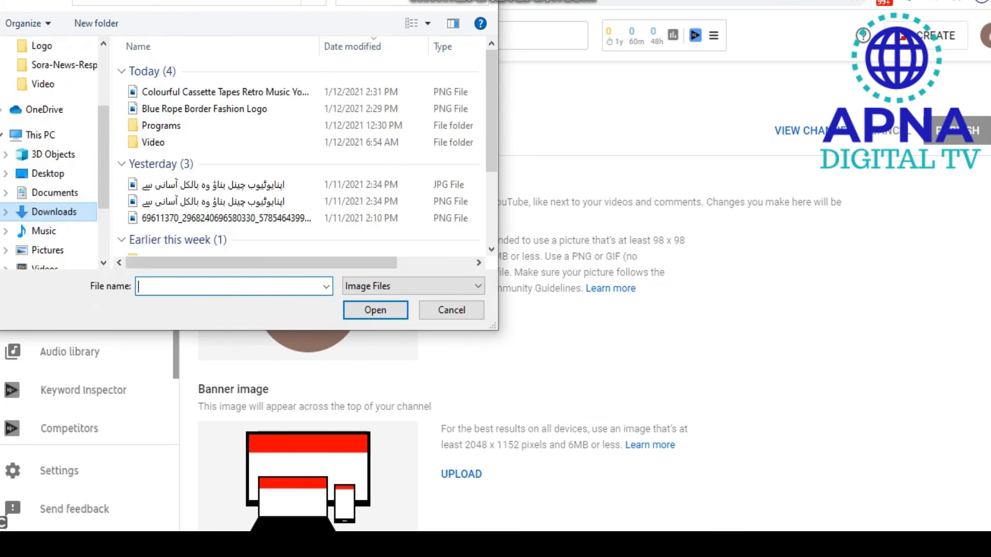
- Set the "Blue Rope Border Fashion Logo" PNG from Downloads as the profile picture, keeping the default full-image crop
{"action": "scroll", "coordinate": [52, 180], "scroll_direction": "up", "scroll_amount": 3}
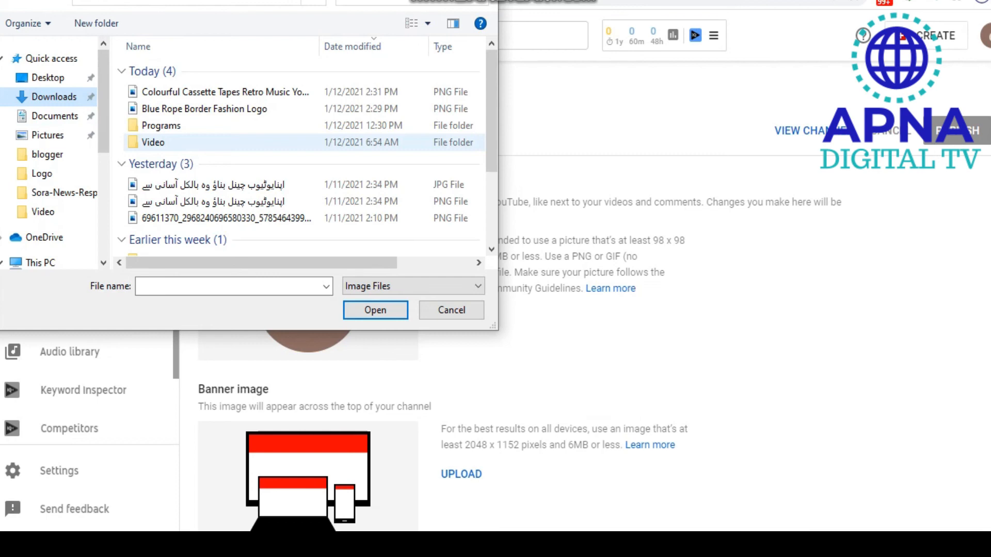
{"action": "double_click", "coordinate": [204, 108]}
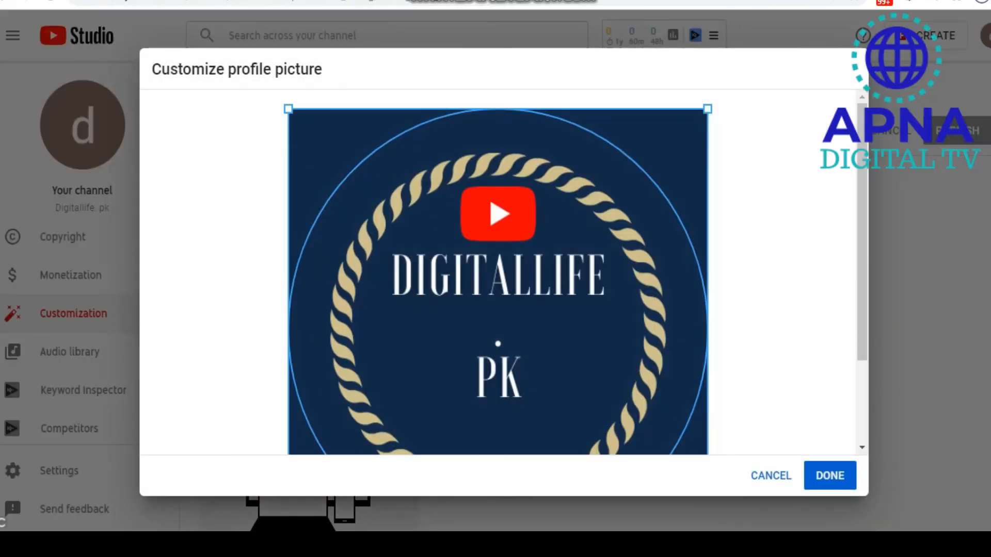
{"action": "scroll", "coordinate": [497, 272], "scroll_direction": "down", "scroll_amount": 3}
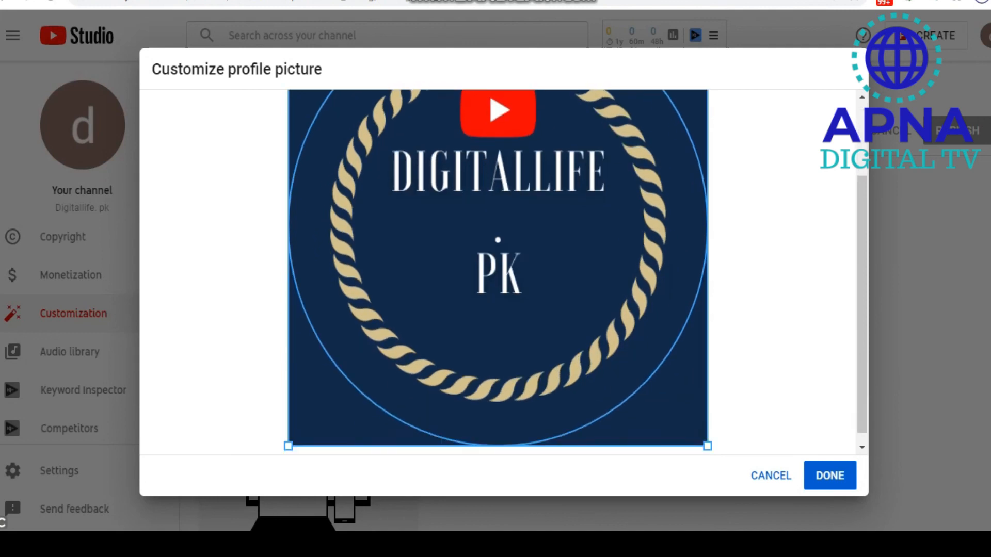
{"action": "scroll", "coordinate": [497, 272], "scroll_direction": "up", "scroll_amount": 3}
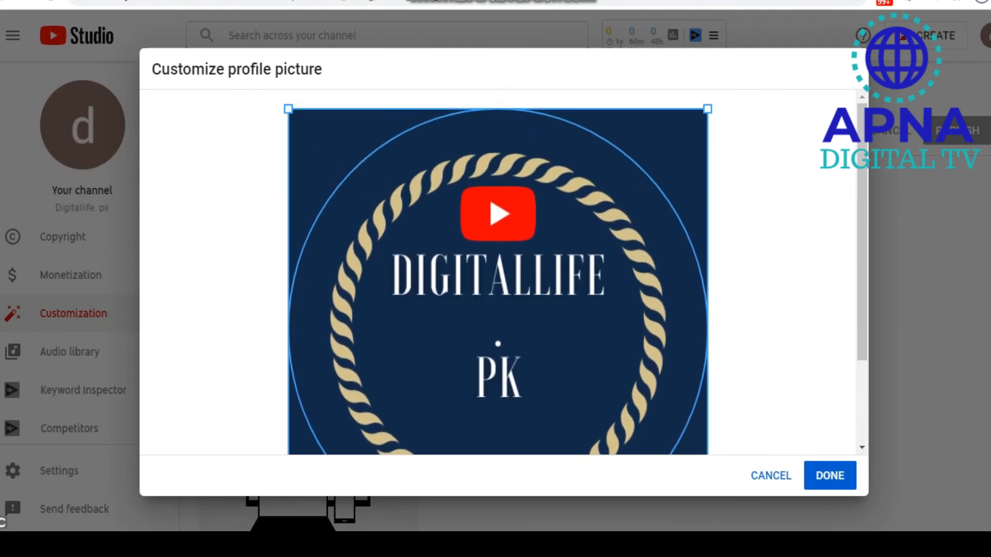
{"action": "scroll", "coordinate": [498, 273], "scroll_direction": "down", "scroll_amount": 3}
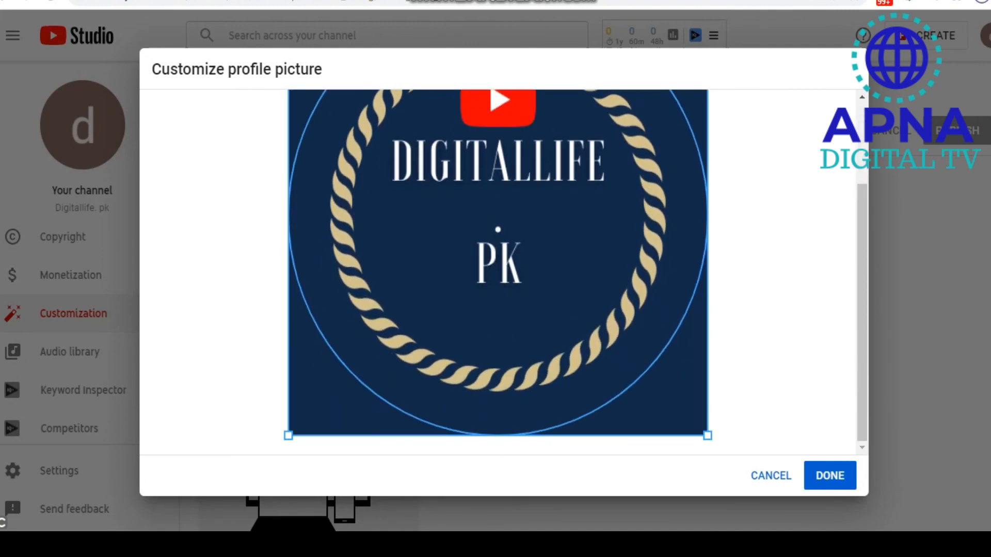
{"action": "left_click", "coordinate": [830, 476]}
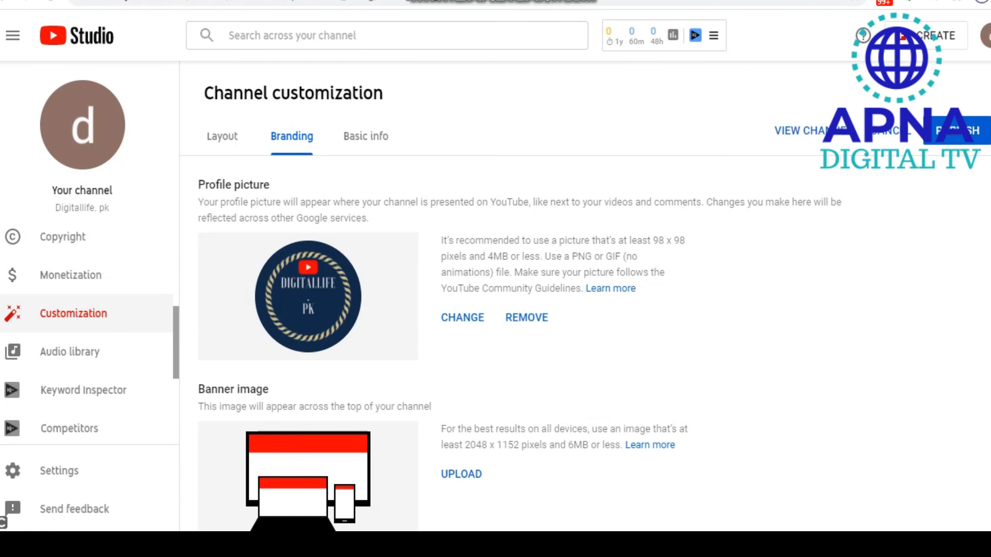
- Upload the "Colourful Cassette Tapes Retro Music" PNG from Downloads as the channel's banner image
{"action": "scroll", "coordinate": [445, 320], "scroll_direction": "down", "scroll_amount": 3}
{"action": "left_click", "coordinate": [460, 315]}
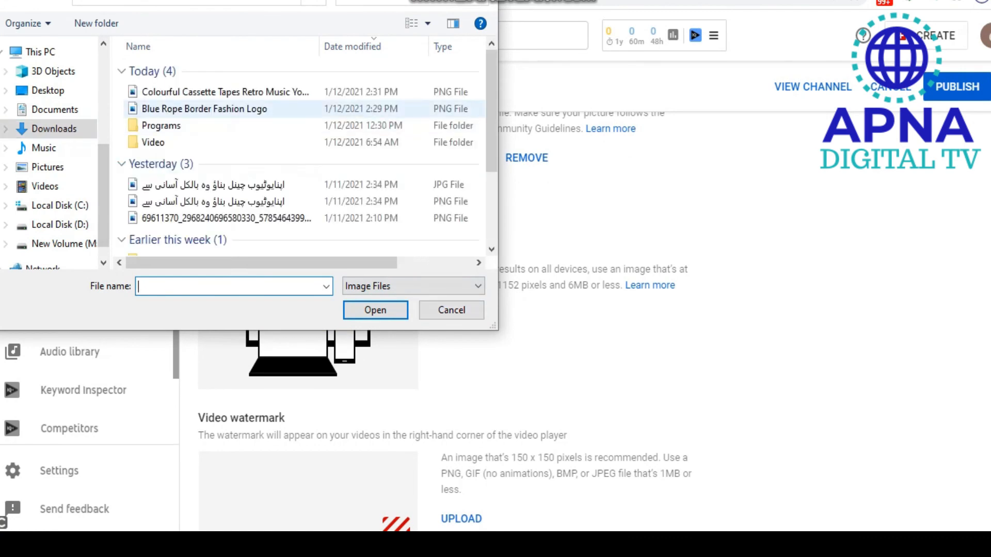
{"action": "left_click", "coordinate": [222, 92]}
{"action": "left_click", "coordinate": [375, 309]}
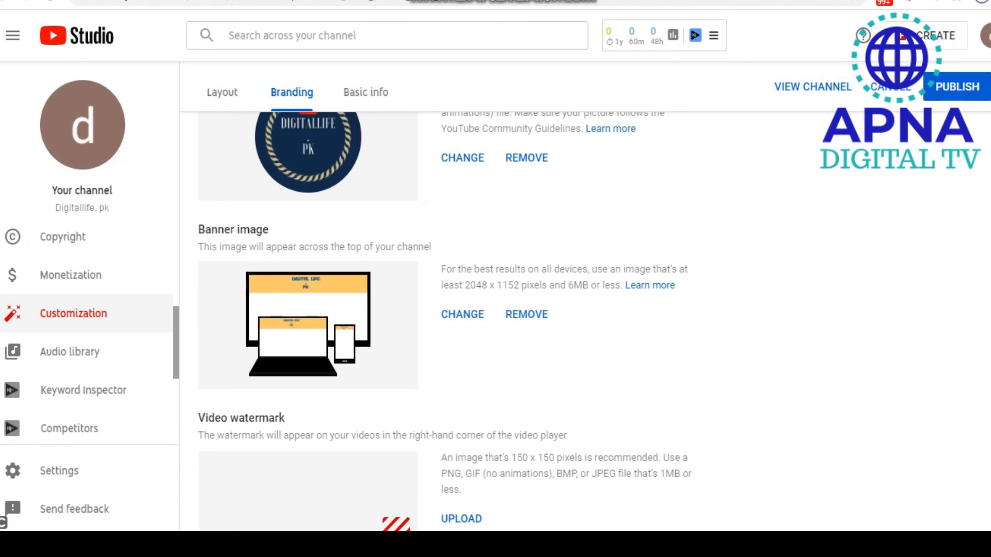
{"action": "scroll", "coordinate": [444, 310], "scroll_direction": "down", "scroll_amount": 1}
{"action": "left_click", "coordinate": [461, 456]}
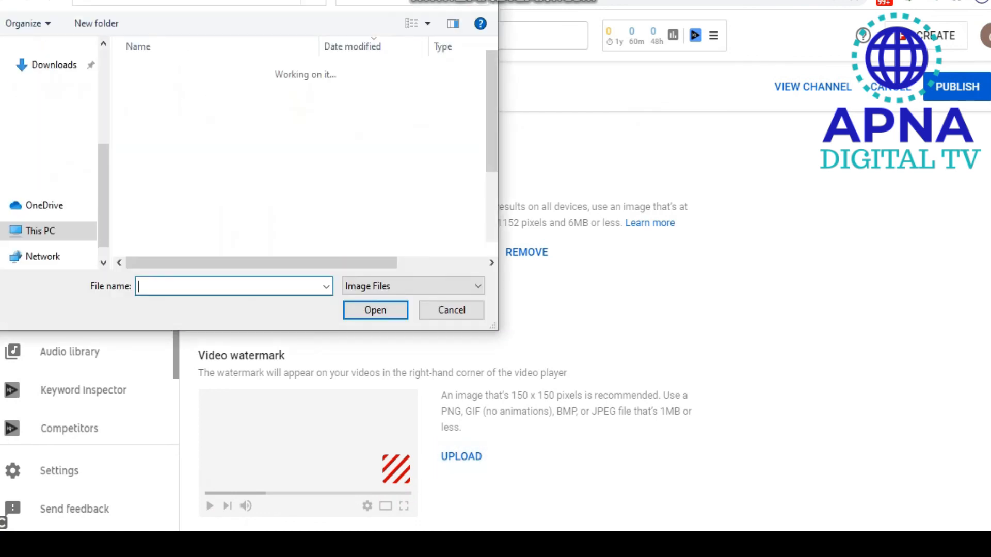
{"action": "left_click", "coordinate": [225, 92]}
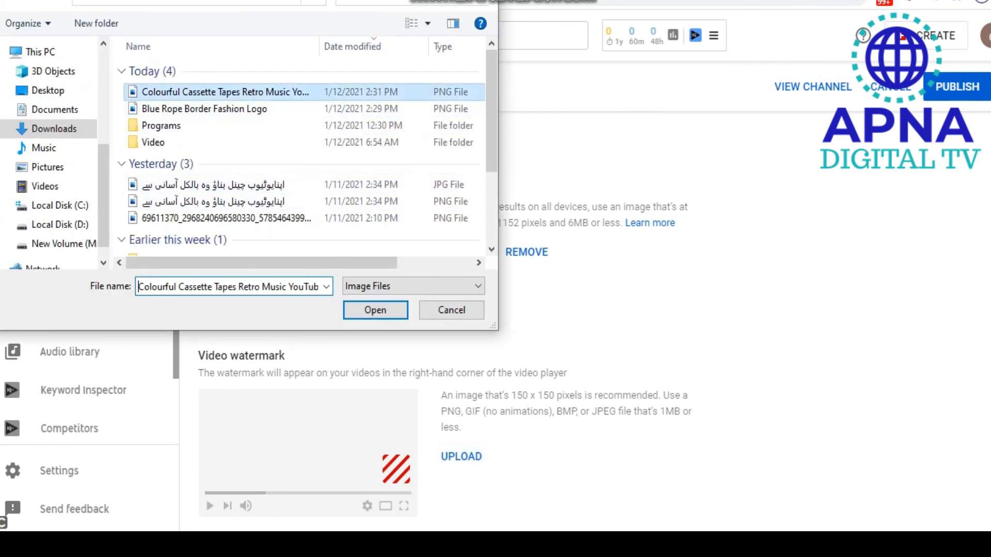
{"action": "left_click", "coordinate": [375, 309]}
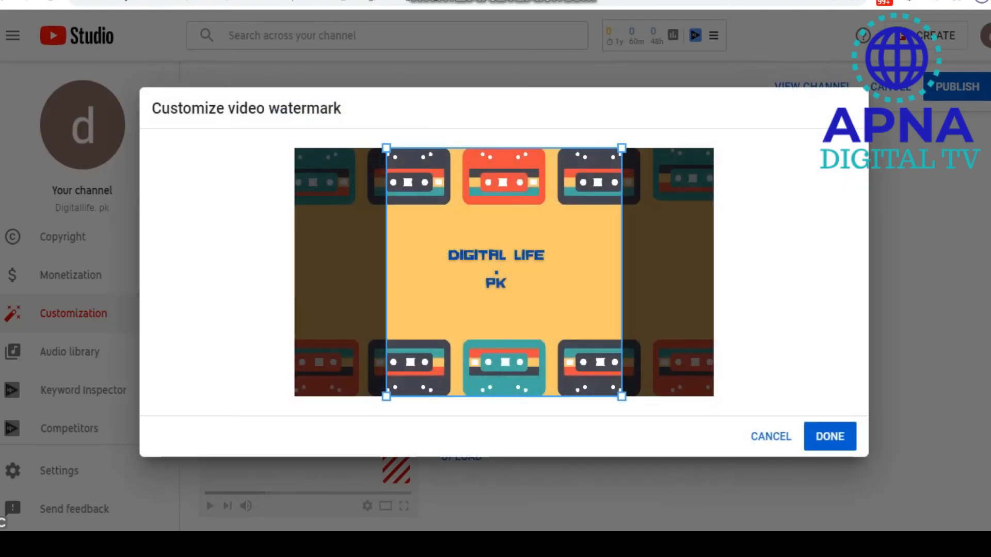
{"action": "left_click", "coordinate": [771, 437]}
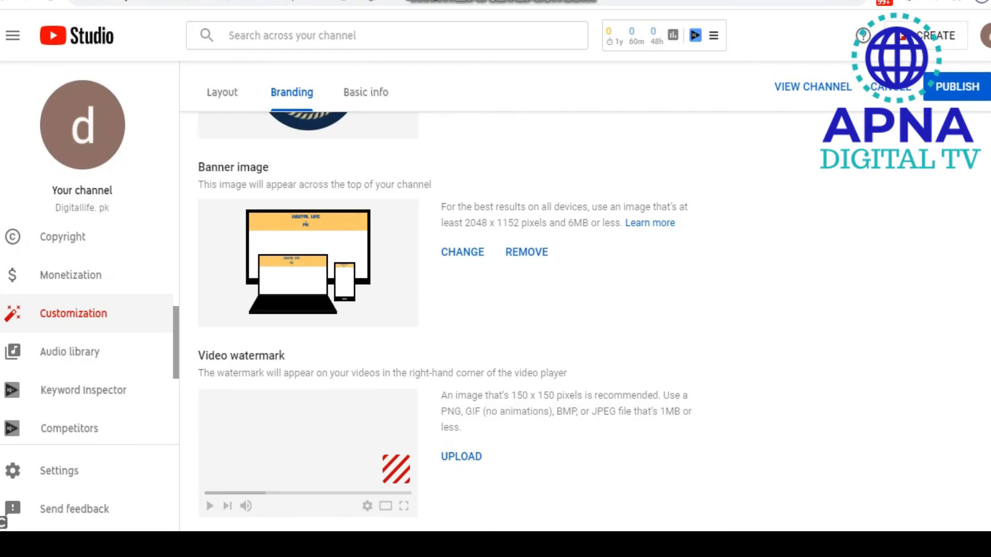
- Upload the "Blue Rope Border Fashion Logo" PNG from Downloads as the video watermark
{"action": "left_click", "coordinate": [461, 456]}
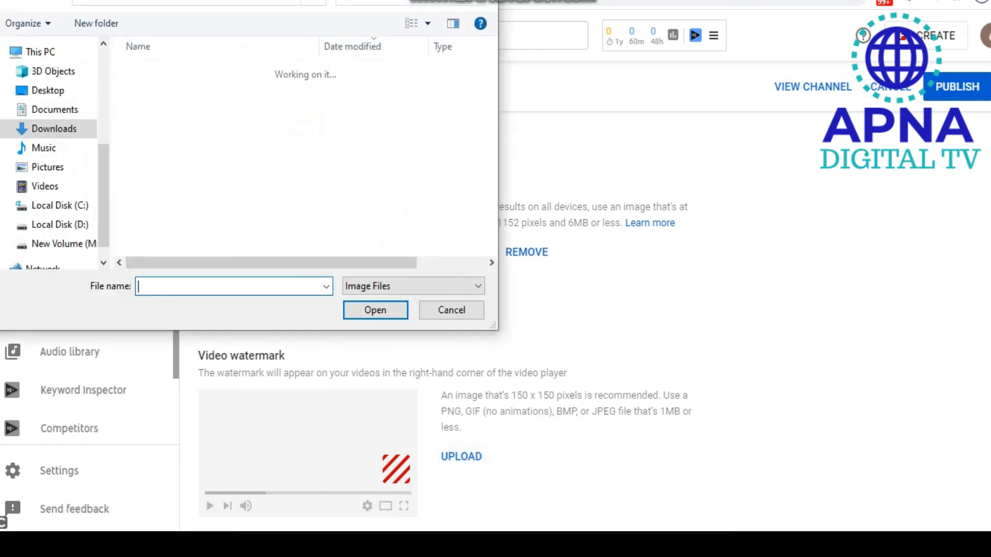
{"action": "left_click", "coordinate": [204, 109]}
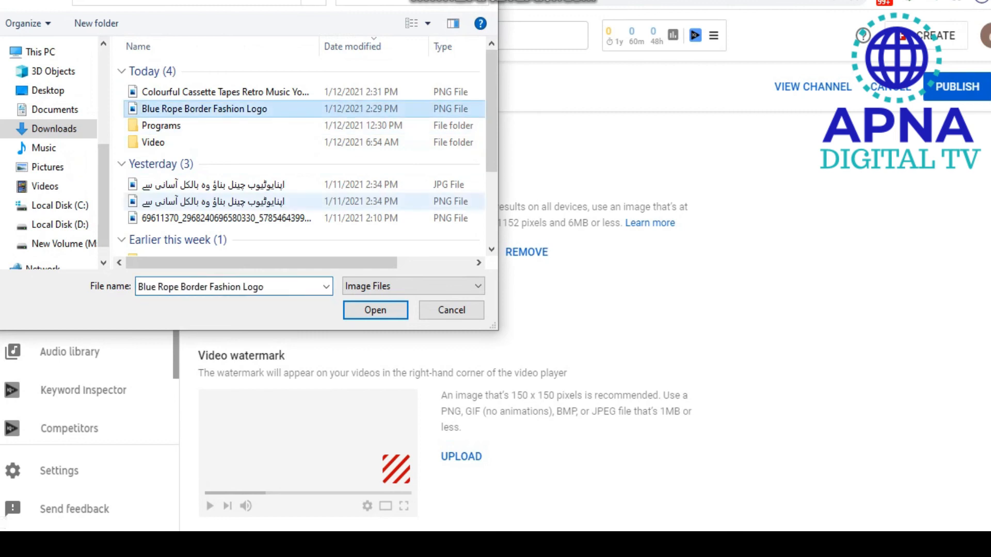
{"action": "left_click", "coordinate": [375, 310]}
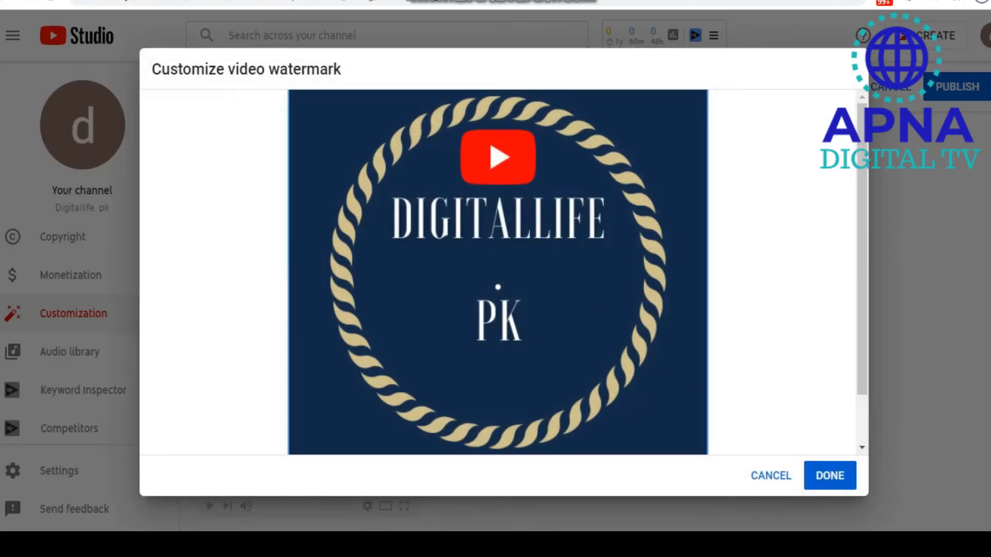